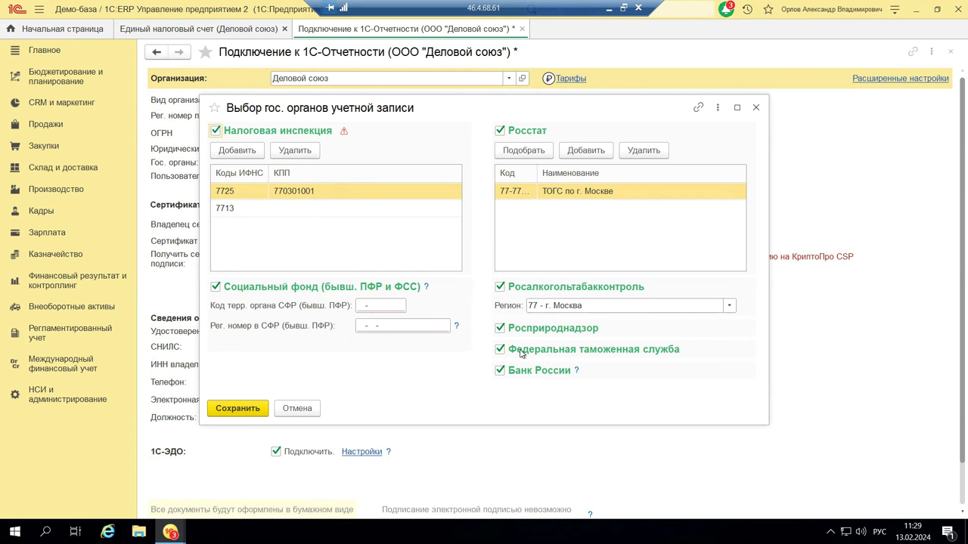
# Try the multi-user mode for the reporting account's users, view its tariff page, and cancel the switch.
pyautogui.click(755, 108)
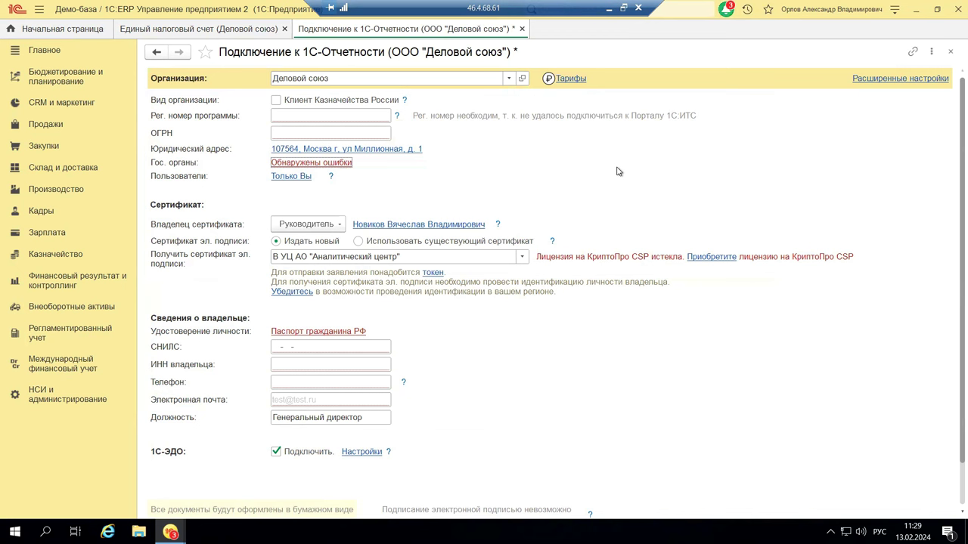
pyautogui.click(285, 178)
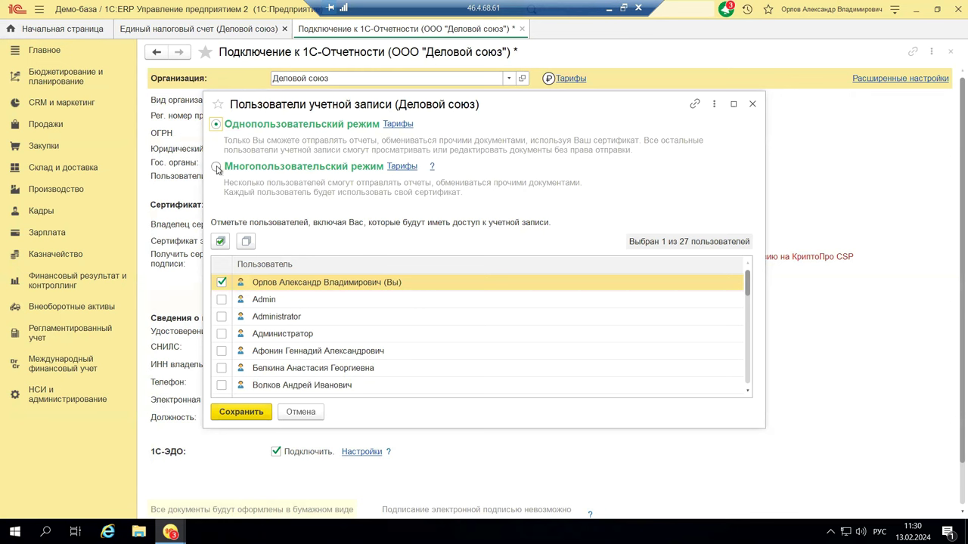
pyautogui.click(217, 168)
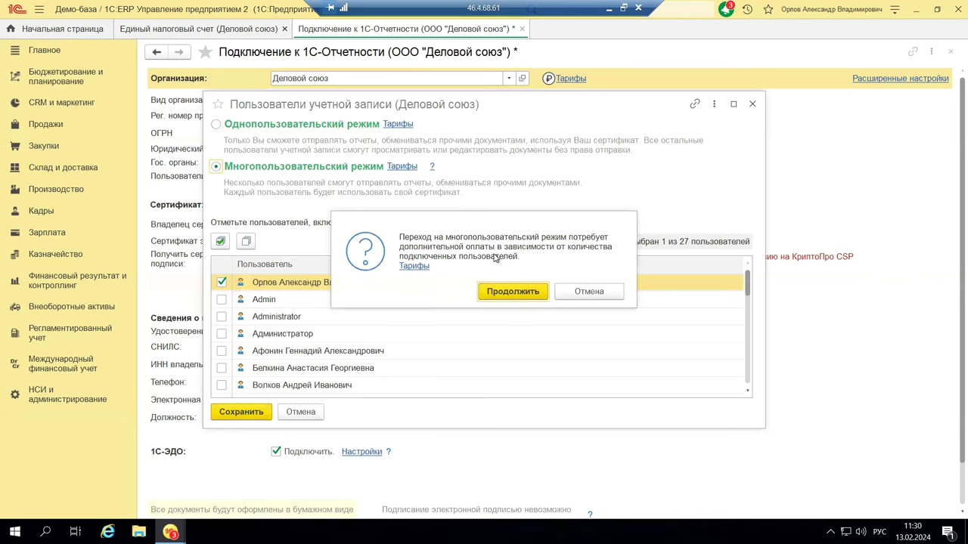
pyautogui.click(414, 269)
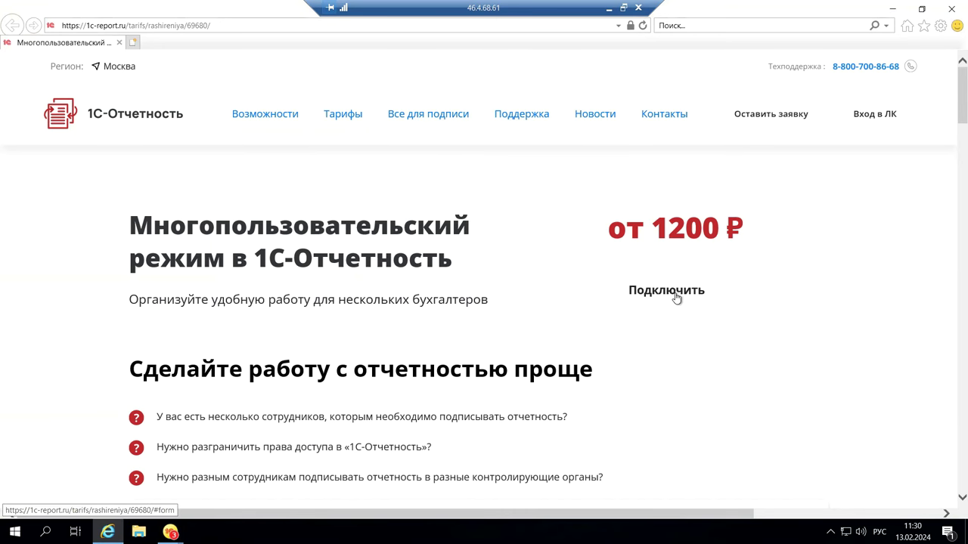
pyautogui.scroll(-3, 673, 300)
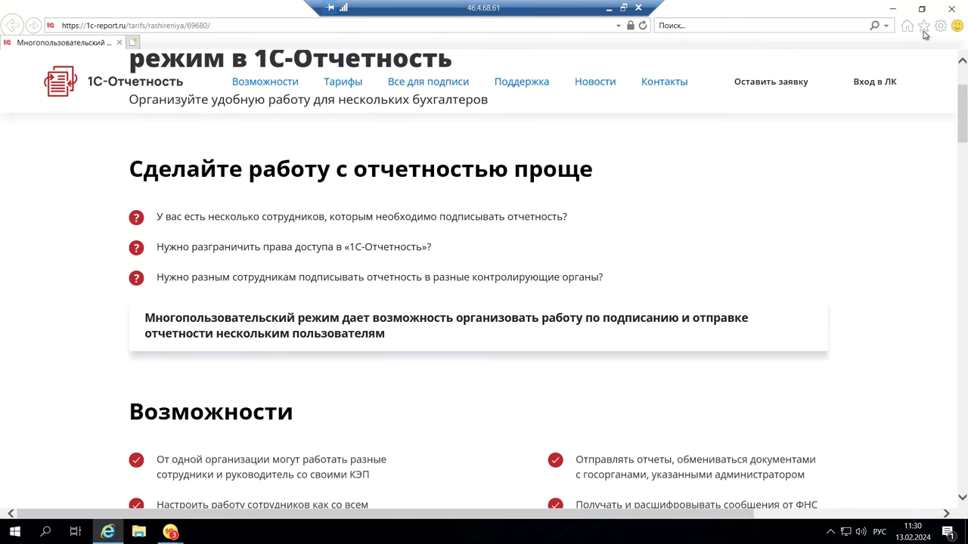
pyautogui.click(946, 7)
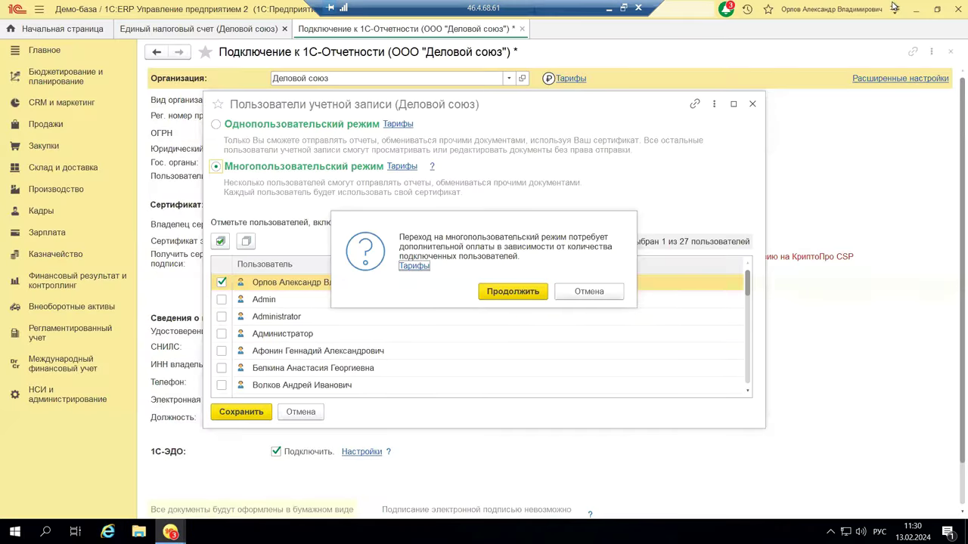
pyautogui.click(587, 294)
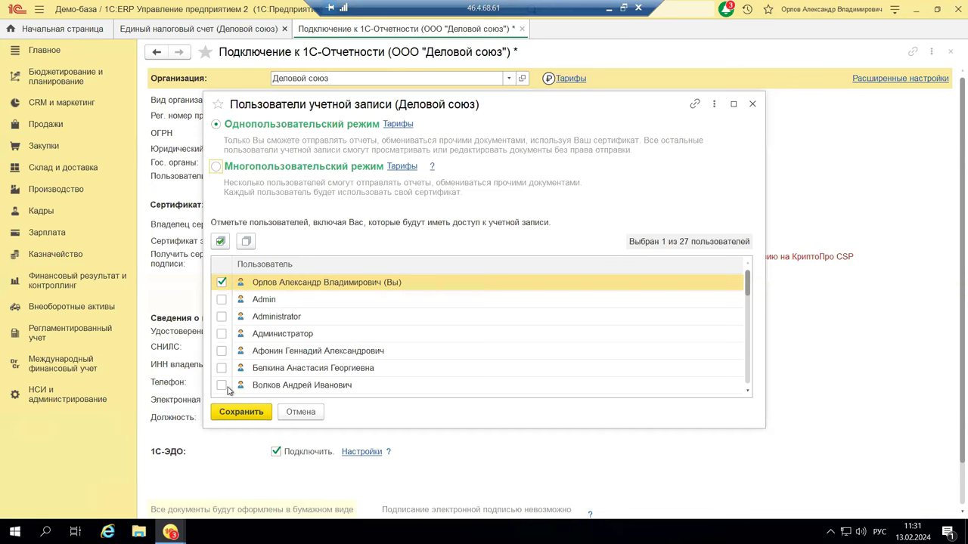
pyautogui.click(752, 104)
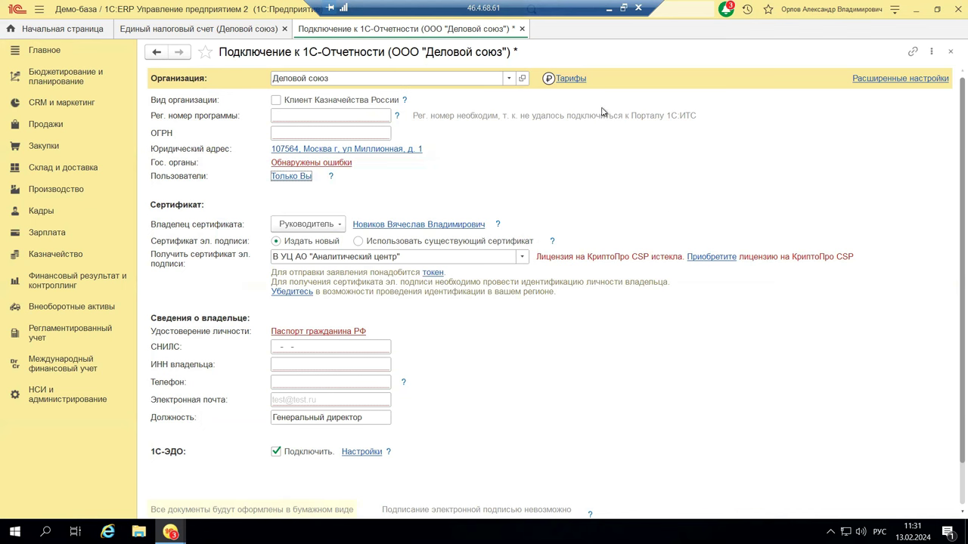
# Try to set the electronic signature certificate to be obtained through the tax inspectorate (В инспекции ФНС).
pyautogui.click(563, 80)
pyautogui.click(521, 257)
pyautogui.click(521, 258)
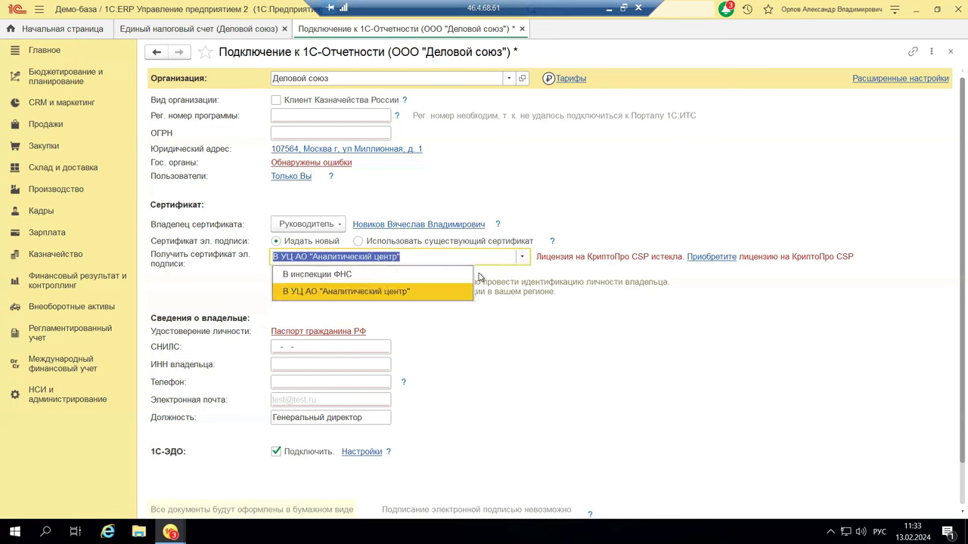
pyautogui.click(431, 275)
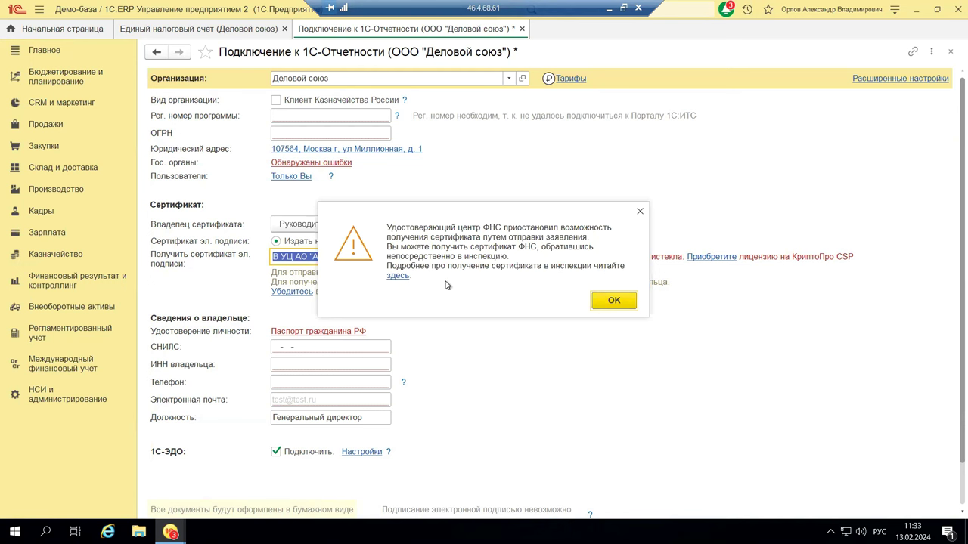
pyautogui.click(640, 212)
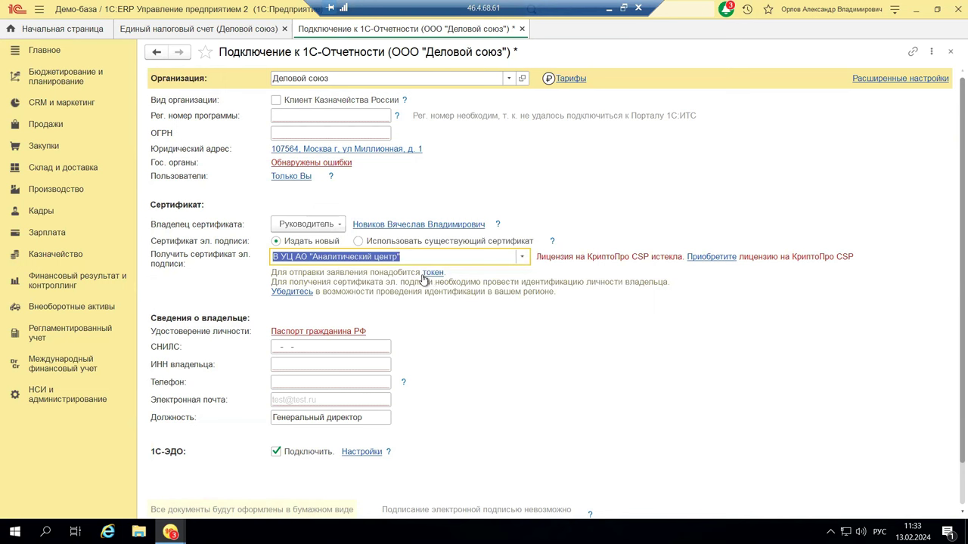
# Try to select an existing signature certificate for the application, and switch back to issuing a new one.
pyautogui.click(358, 242)
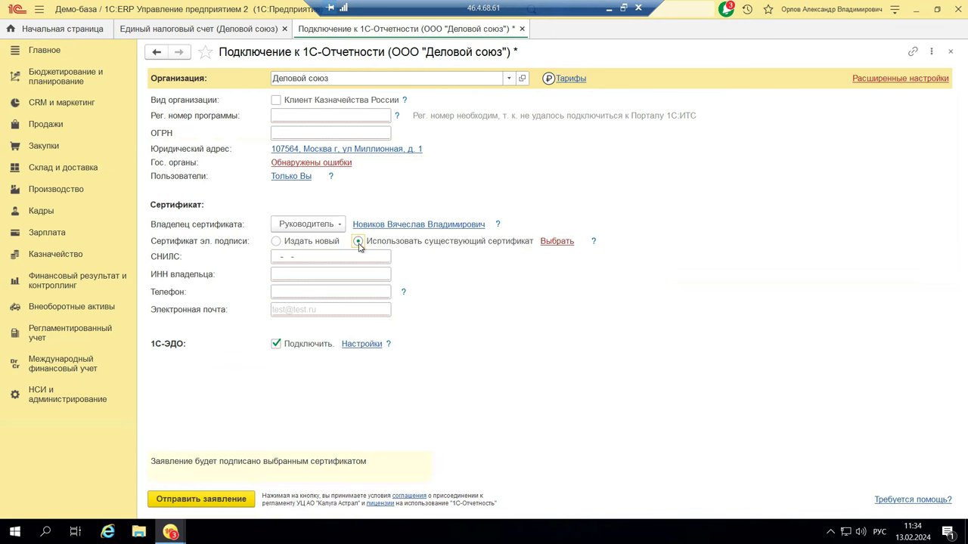
pyautogui.click(563, 243)
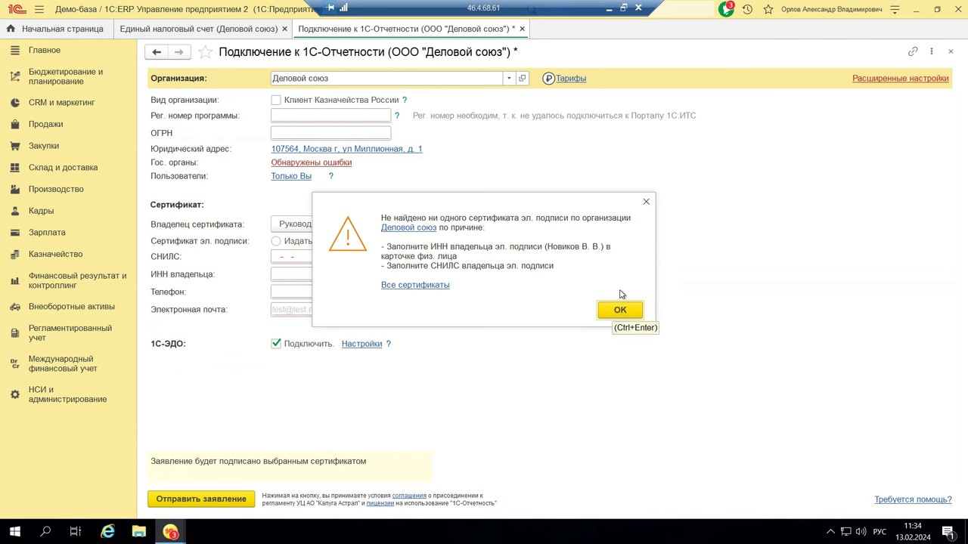
pyautogui.click(645, 204)
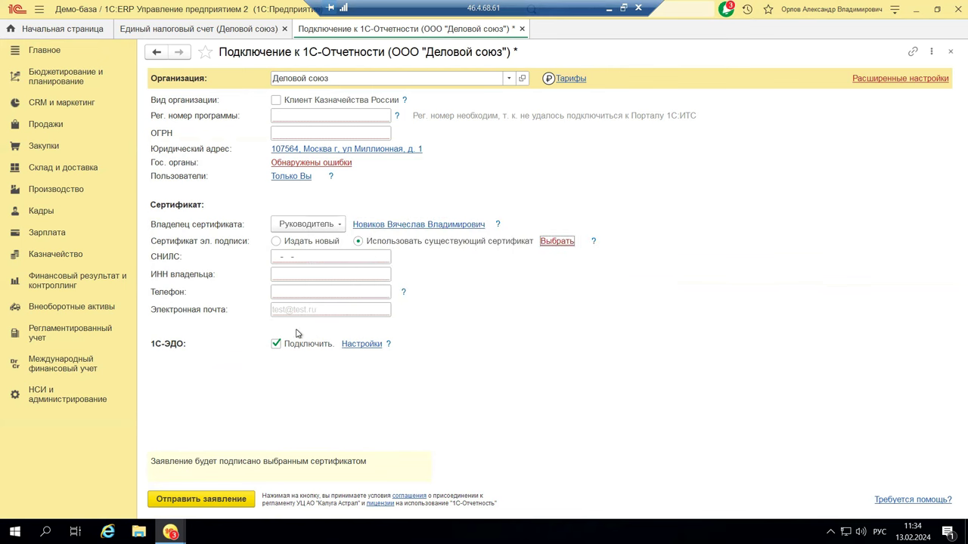
pyautogui.click(276, 241)
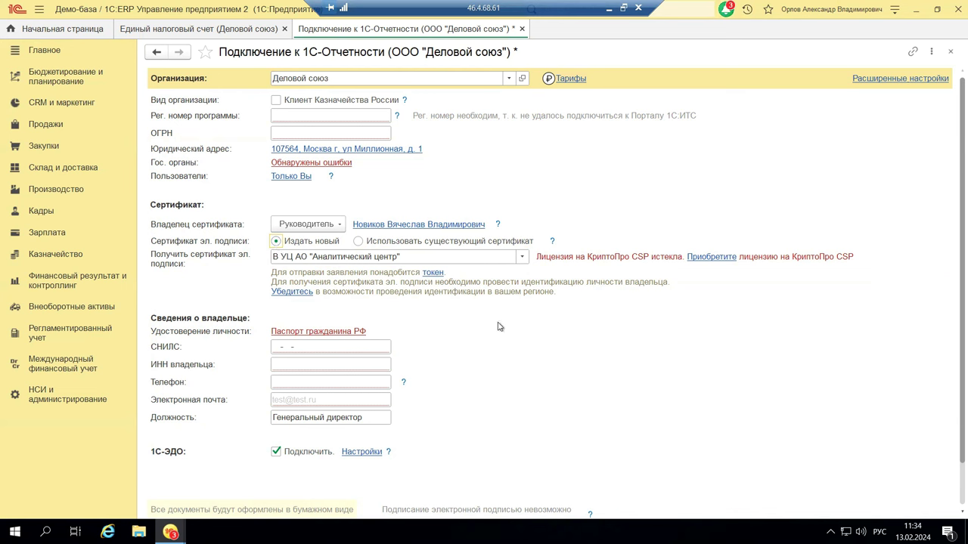
# Close the 1С-Отчетность connection application without saving, and close the Единый налоговый счет form.
pyautogui.click(309, 346)
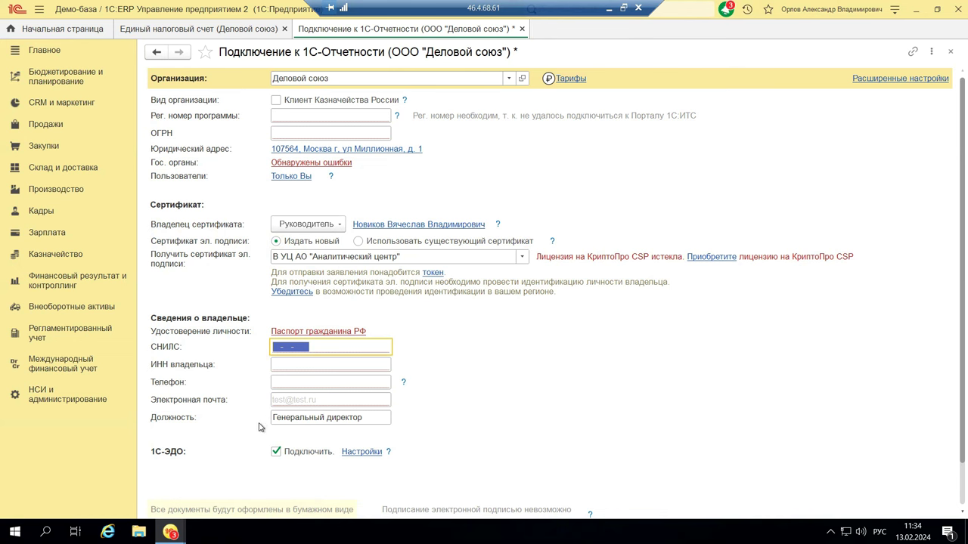
pyautogui.scroll(-1, 260, 431)
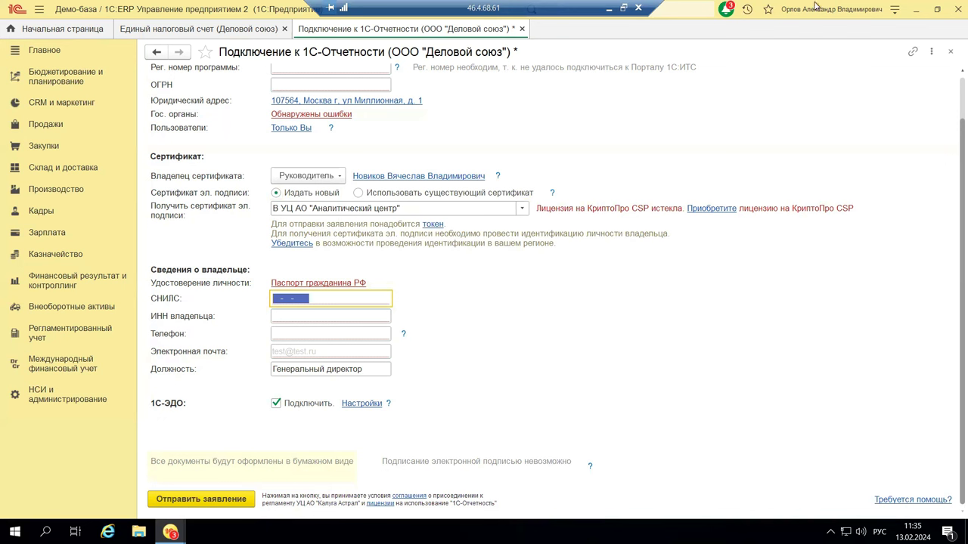
pyautogui.click(951, 51)
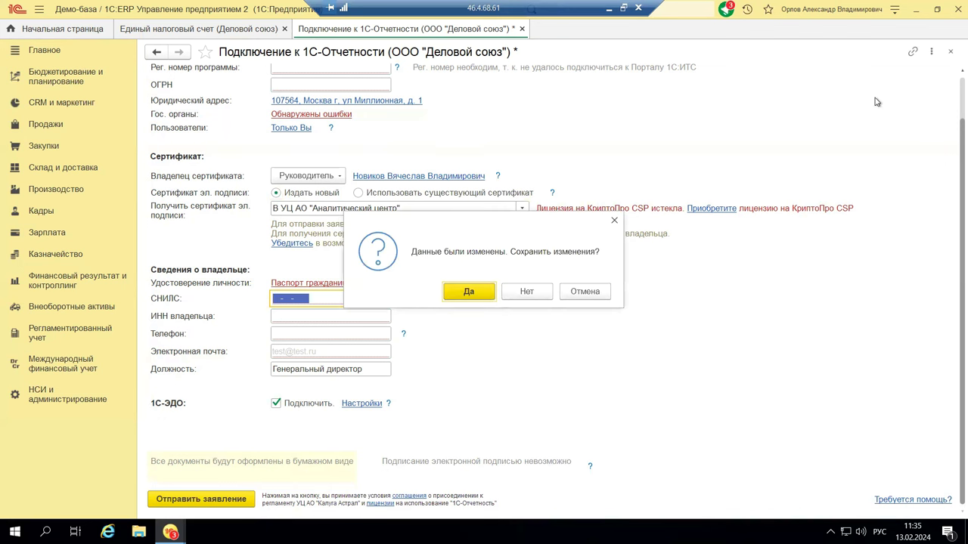
pyautogui.click(527, 292)
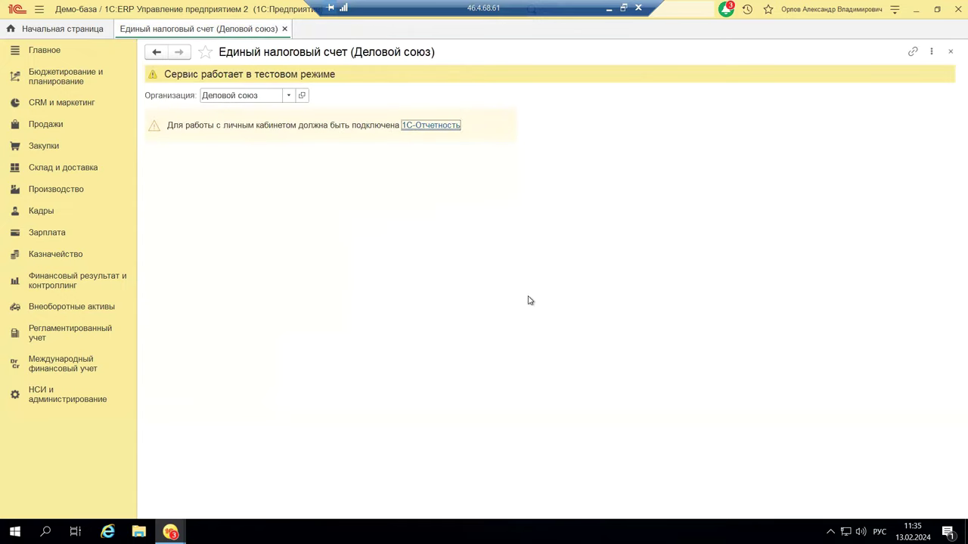
pyautogui.click(952, 53)
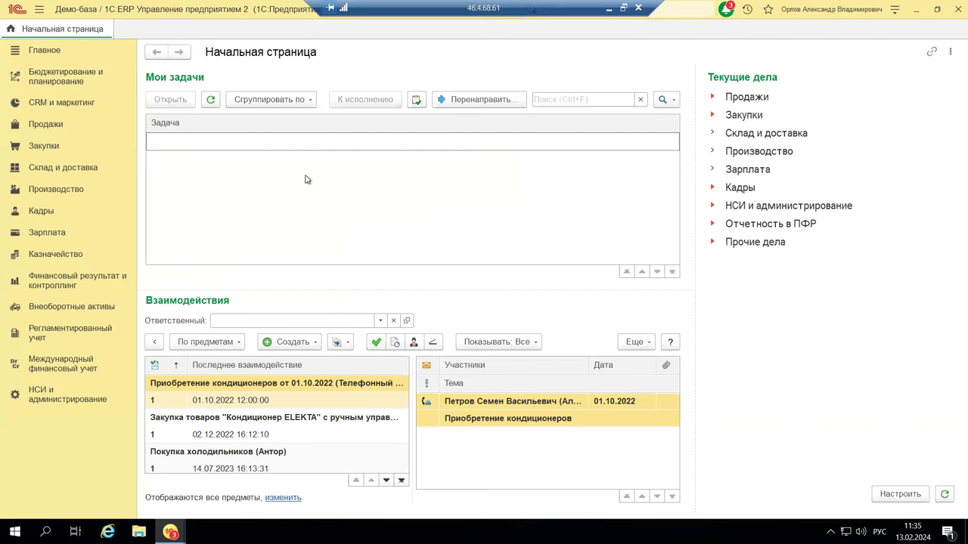
# Switch to PowerPoint, look through the slide thumbnails around slide 11, and return to the remote 1C session.
pyautogui.click(607, 9)
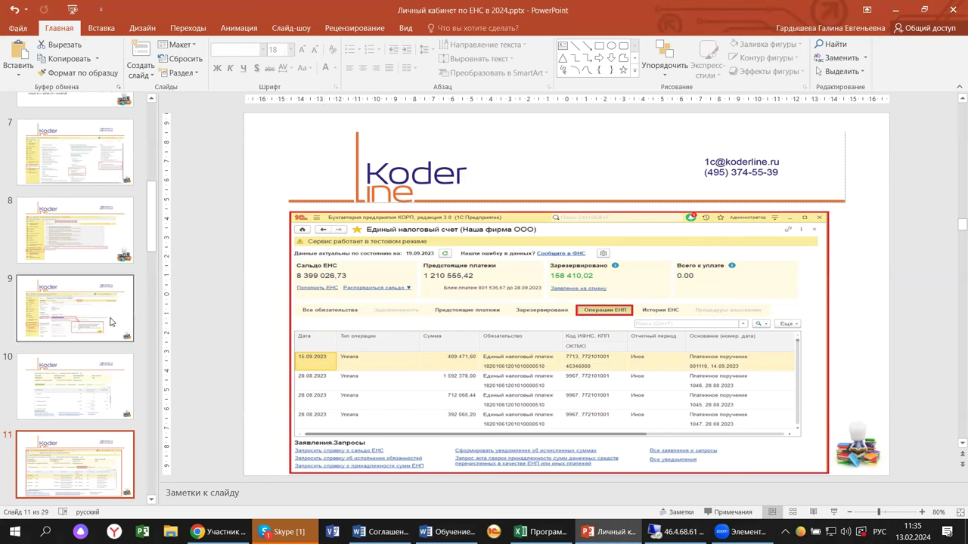
pyautogui.scroll(-1, 82, 325)
pyautogui.scroll(-2, 81, 356)
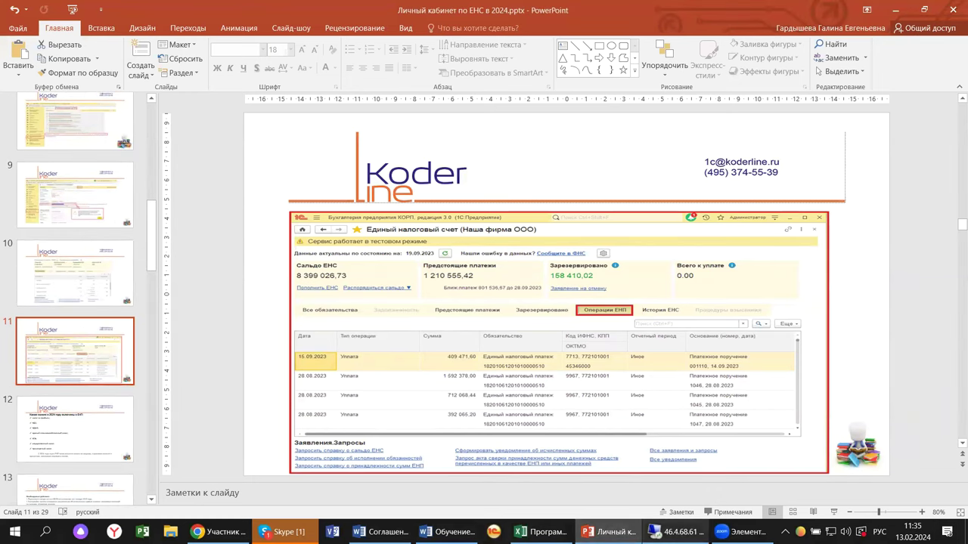
pyautogui.click(677, 531)
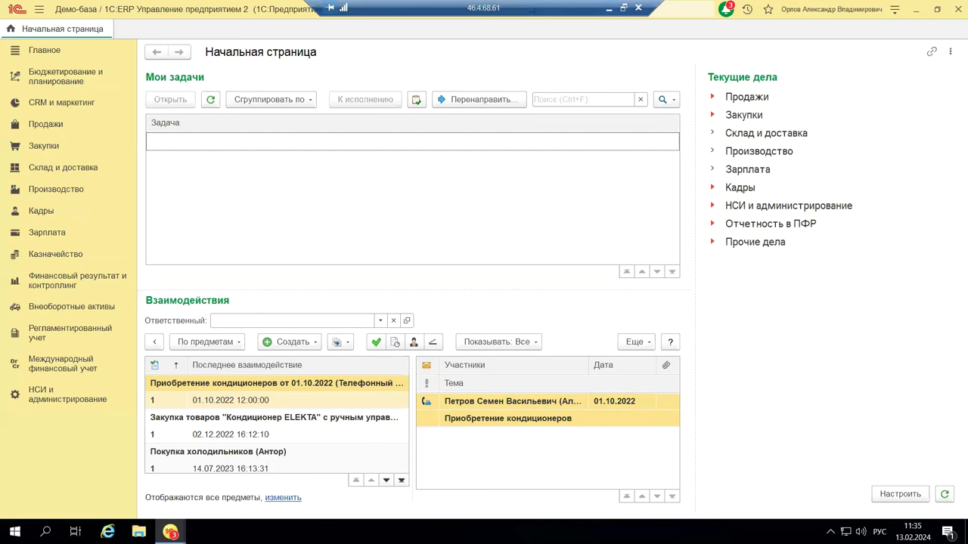
# Open the Личные кабинеты page of 1С-Отчетность, dismissing the internet support login and the service advertisement.
pyautogui.click(45, 340)
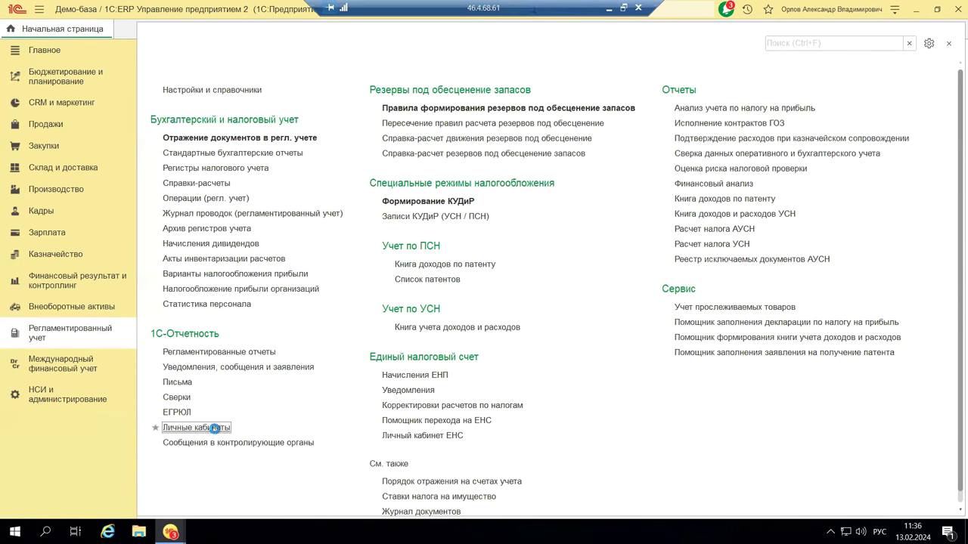
pyautogui.click(202, 428)
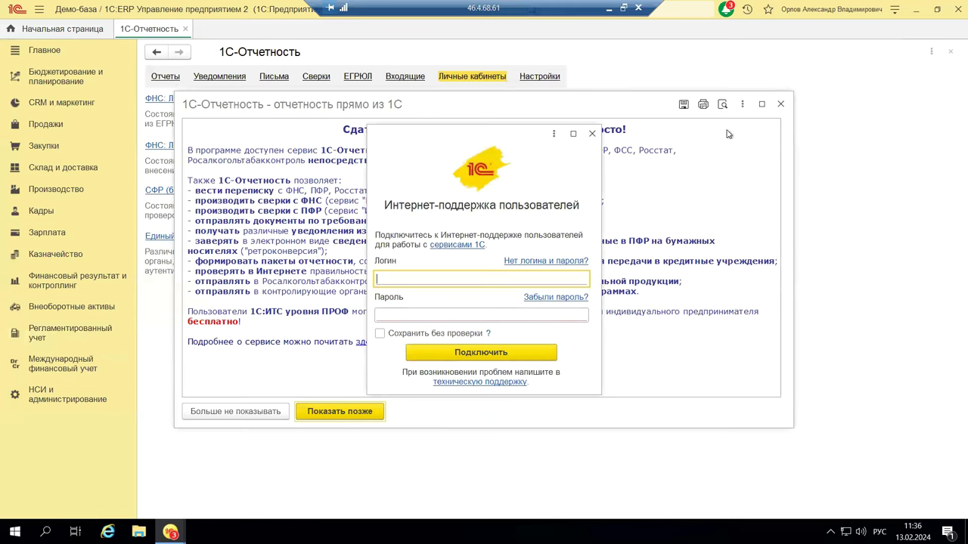
pyautogui.click(592, 133)
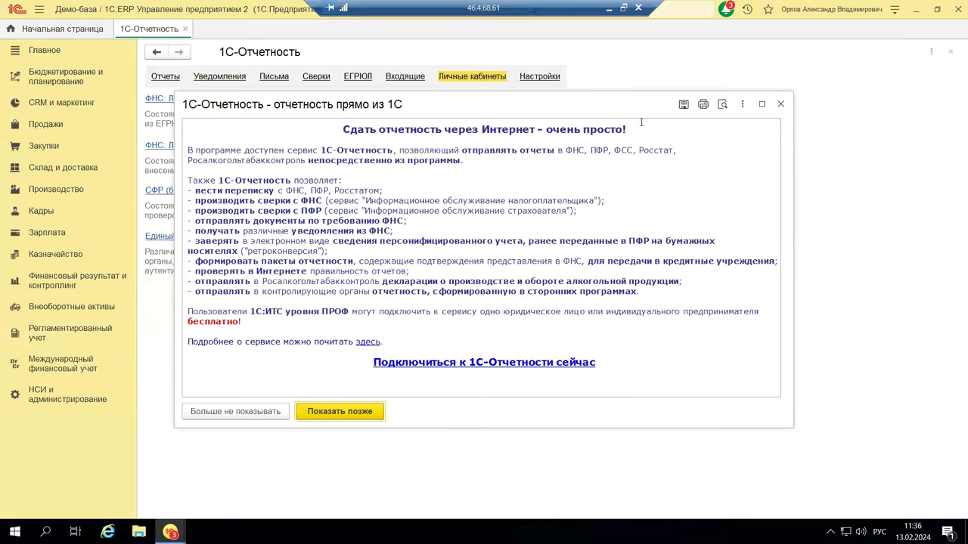
pyautogui.click(780, 105)
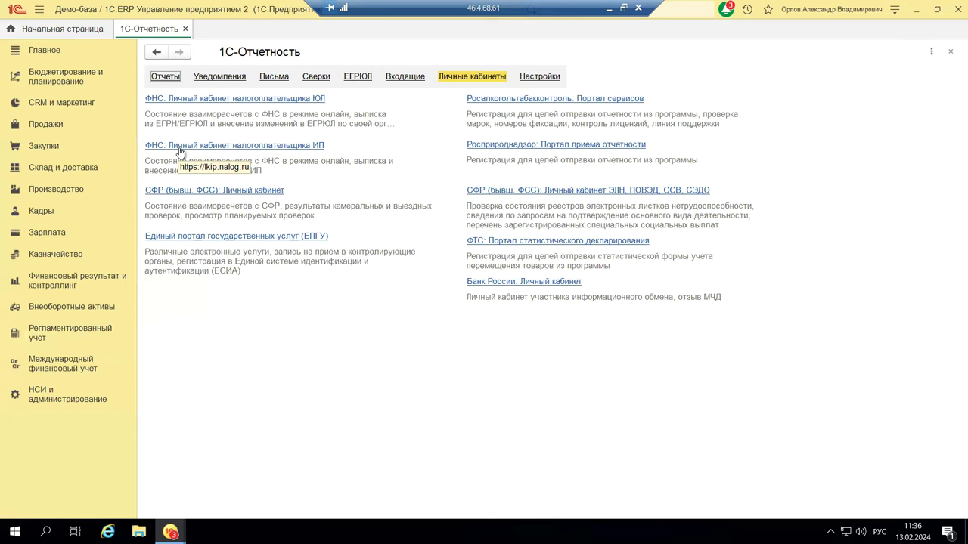
# View the tax service's account site for individual entrepreneurs and its instructions for access with a signature certificate, and close it.
pyautogui.click(180, 146)
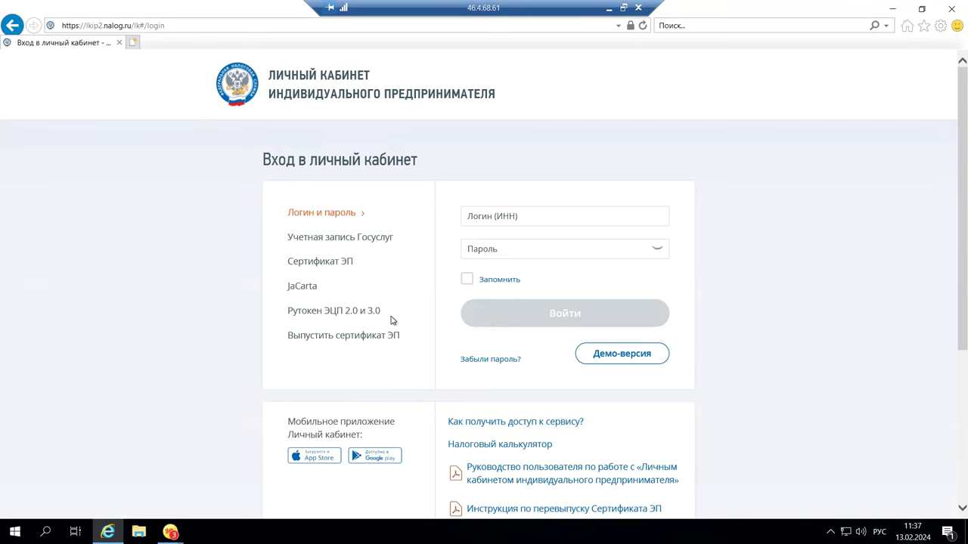
pyautogui.click(343, 262)
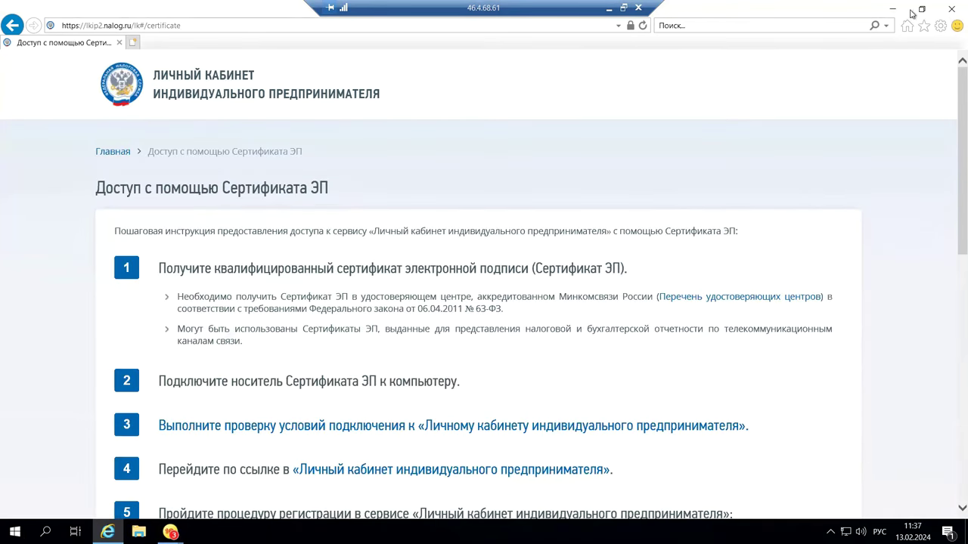
pyautogui.click(950, 11)
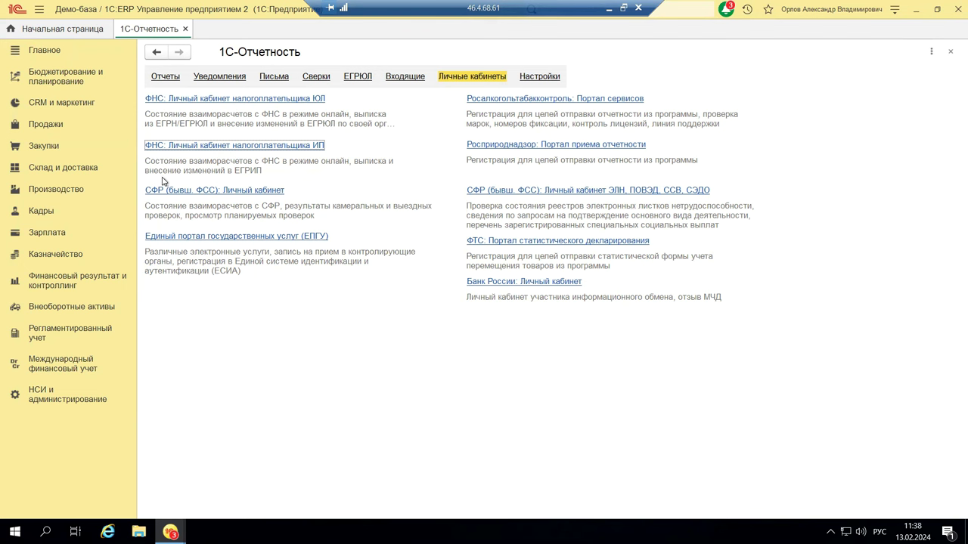
# Review the reports list and the settings page of 1С-Отчетность, and close the workplace.
pyautogui.click(160, 78)
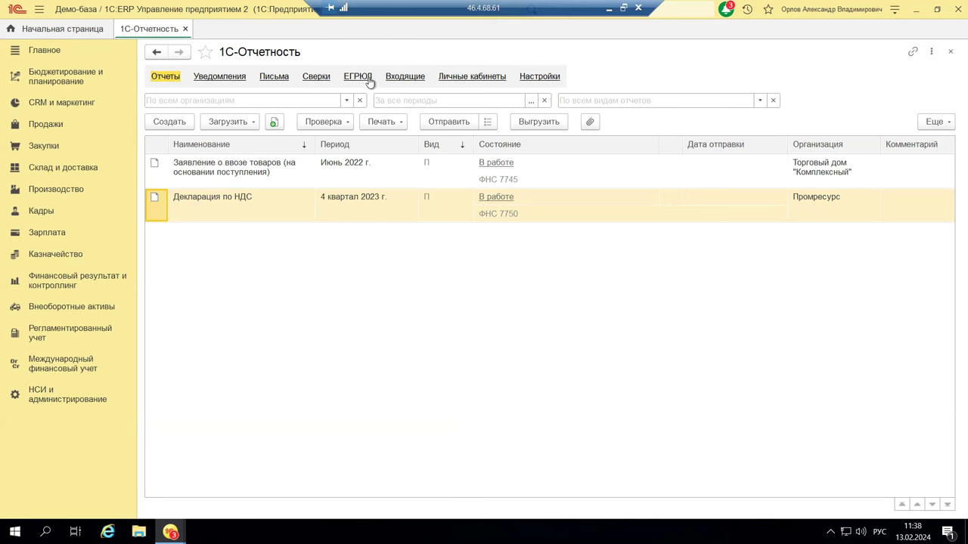
pyautogui.click(535, 78)
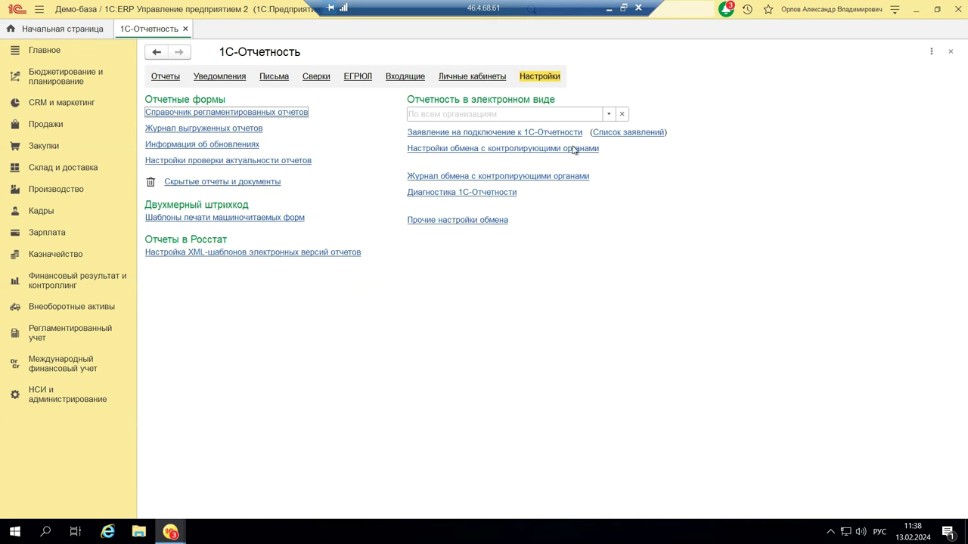
pyautogui.click(620, 117)
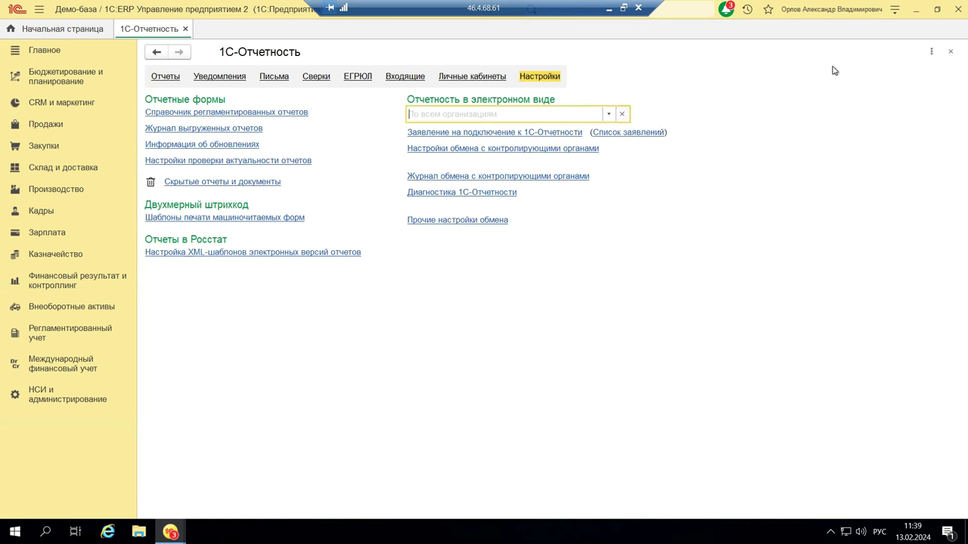
pyautogui.click(950, 52)
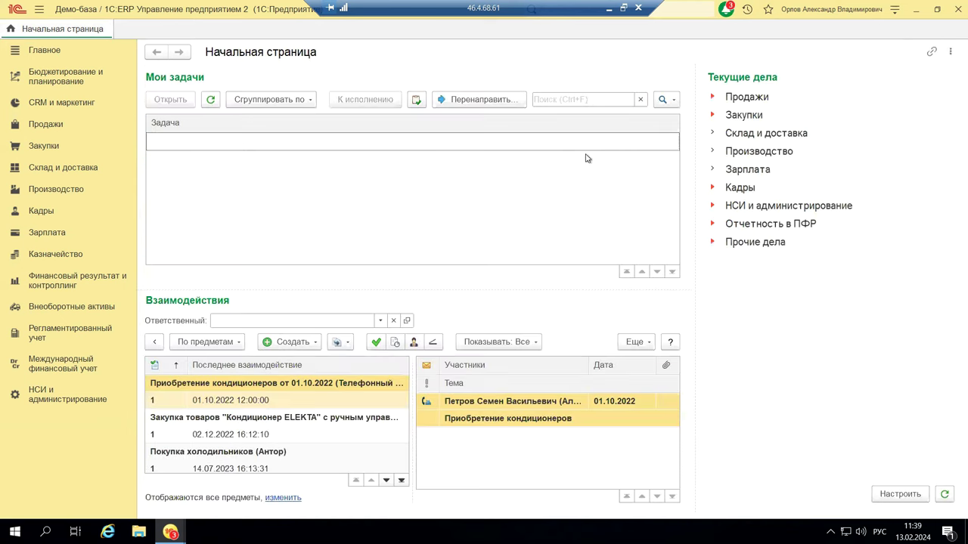
# Reopen the Личные кабинеты page of 1С-Отчетность from regulated accounting, closing the internet support login and the service advertisement.
pyautogui.click(38, 330)
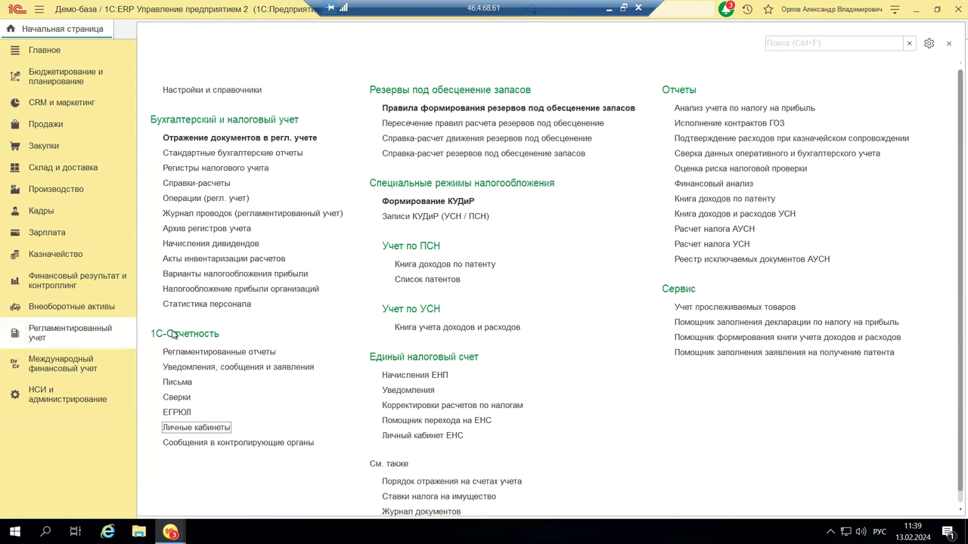
pyautogui.click(185, 429)
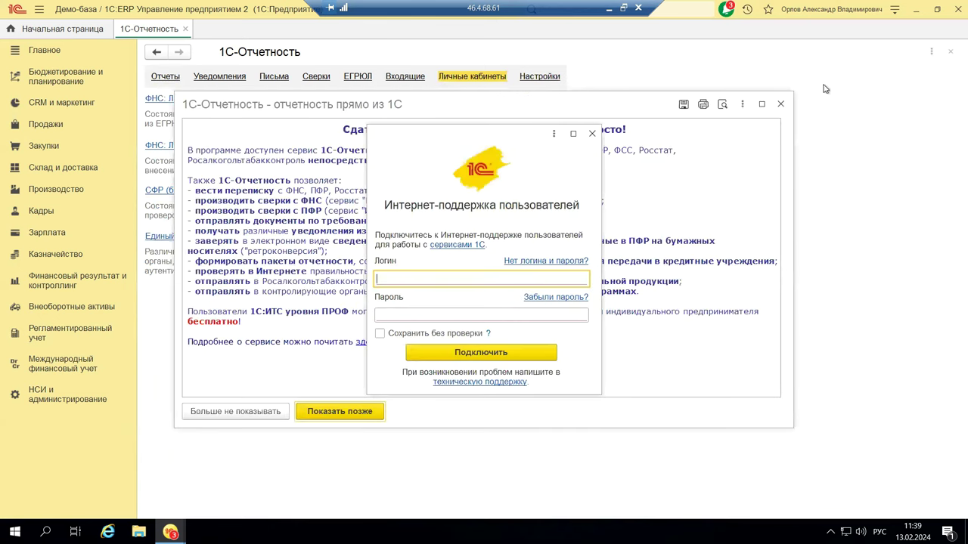
pyautogui.click(591, 134)
pyautogui.click(781, 105)
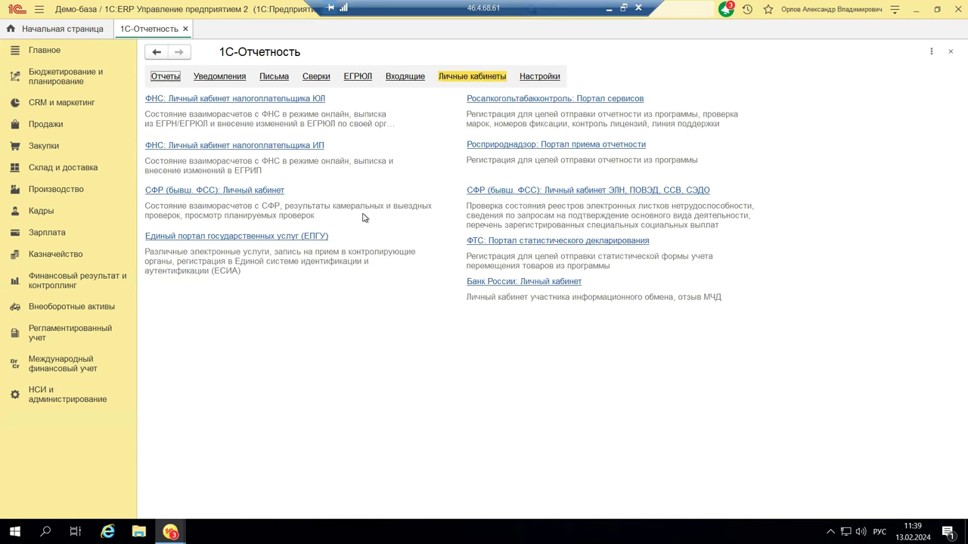
# View the ФТС statistical declaration portal, close the browser and the file explorer window, and close the 1С-Отчетность workplace.
pyautogui.click(482, 242)
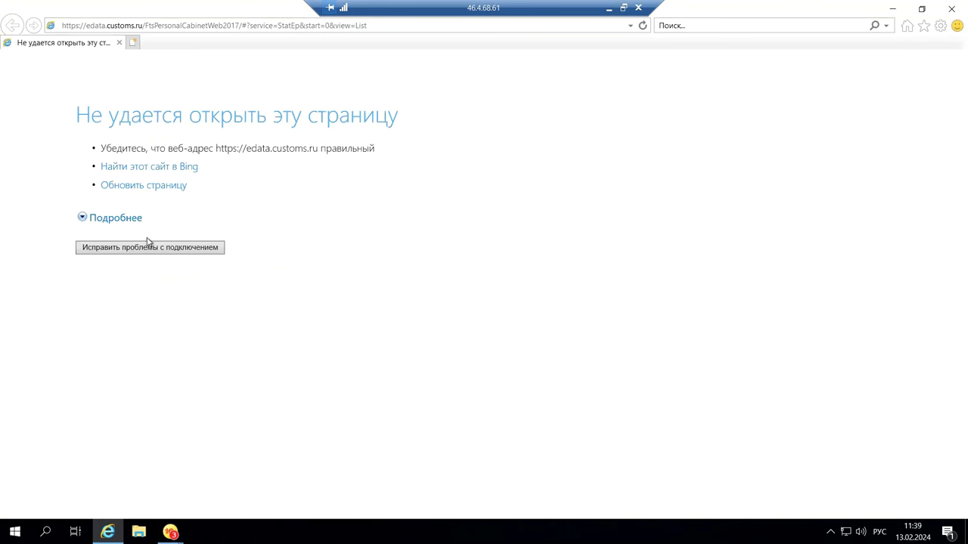
pyautogui.click(951, 9)
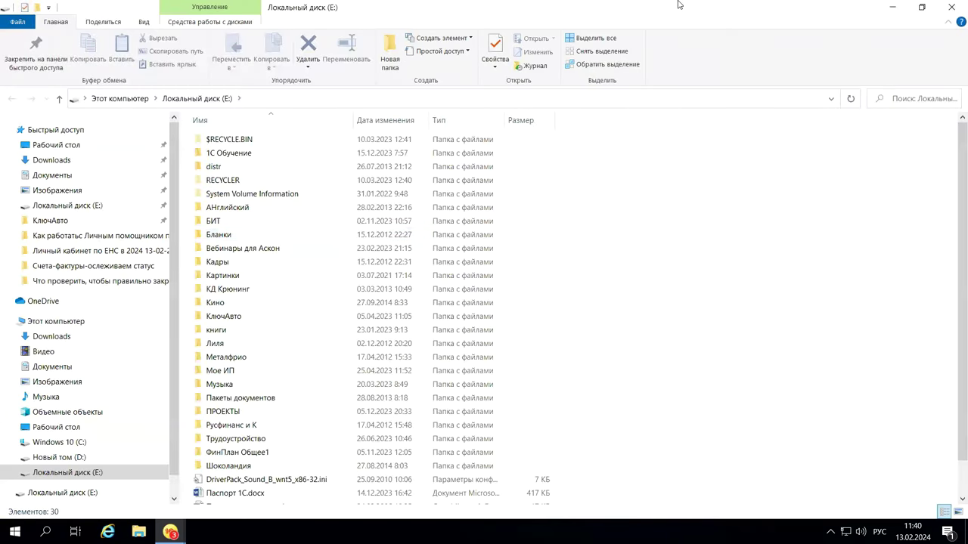
pyautogui.click(951, 7)
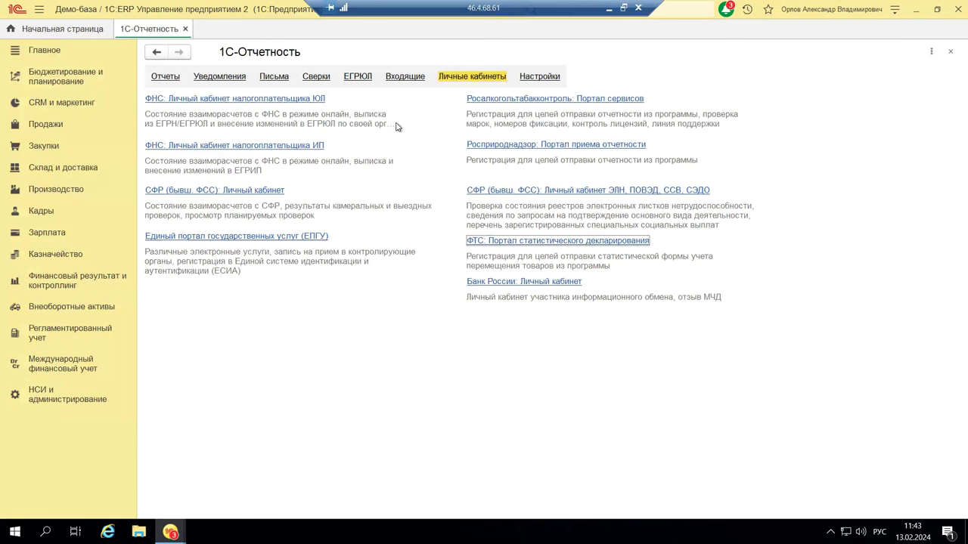
pyautogui.click(952, 53)
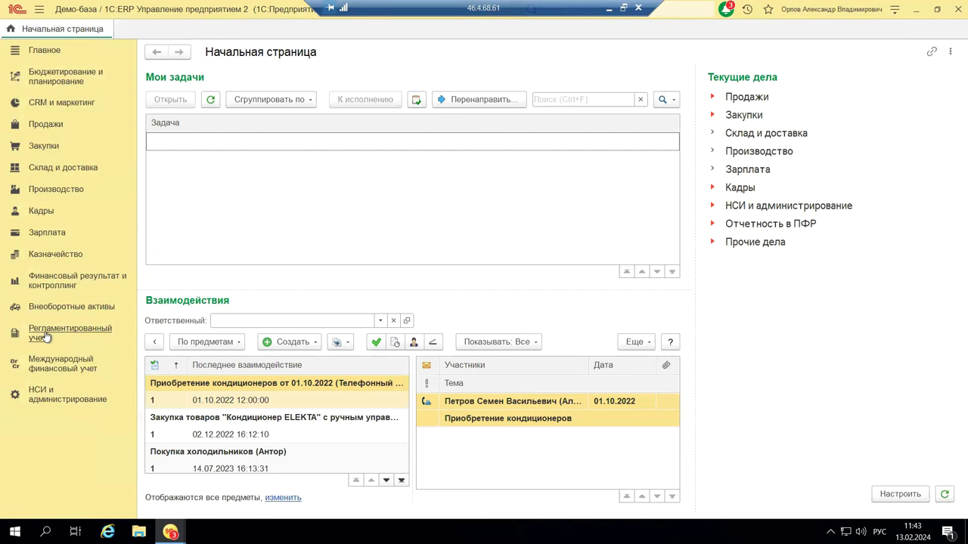
# Show the commands of the Регламентированный учет section, switch to PowerPoint to present the slides, and return to the remote 1C session.
pyautogui.moveTo(47, 337)
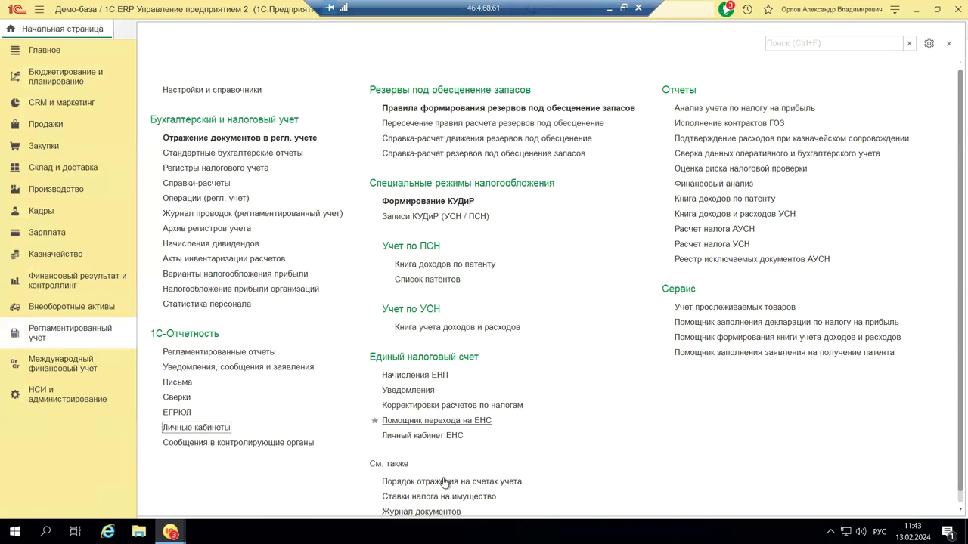
pyautogui.click(608, 8)
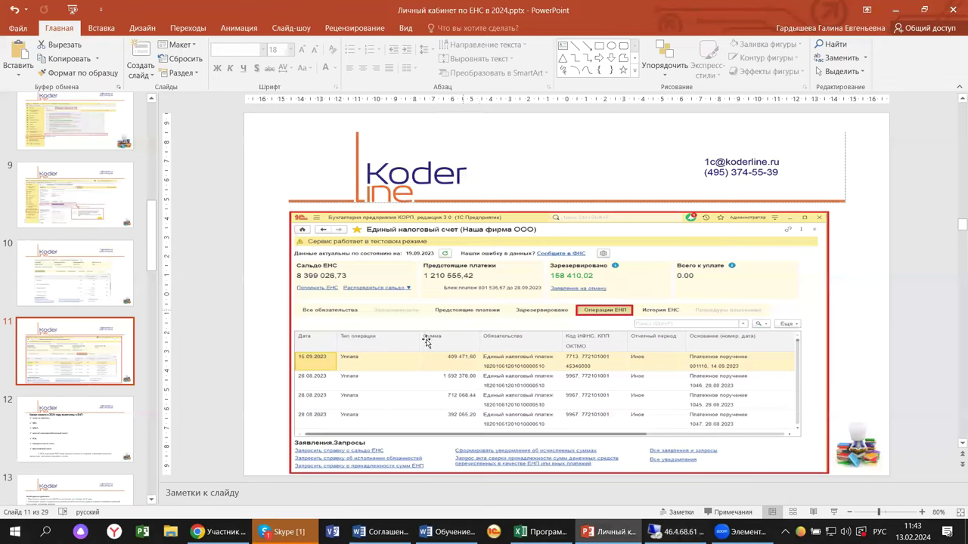
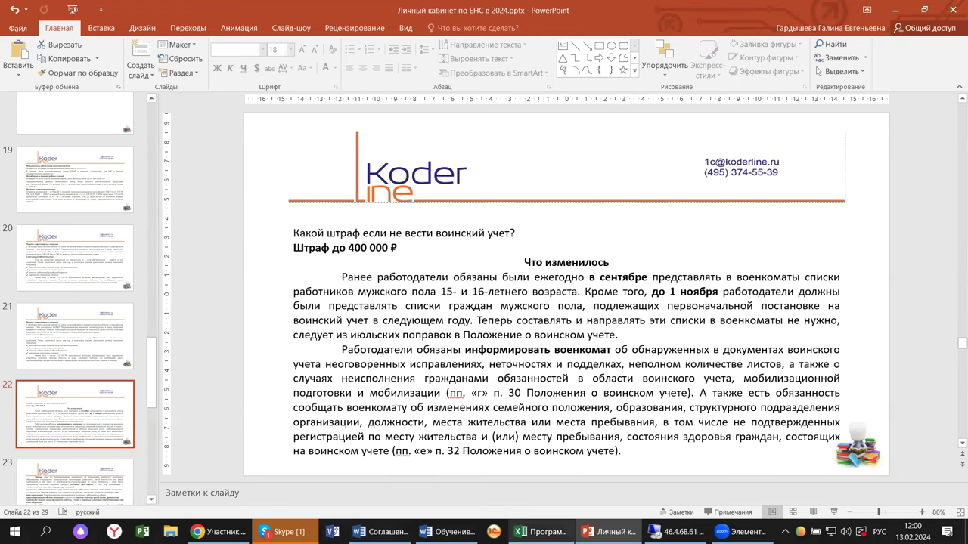
pyautogui.click(669, 532)
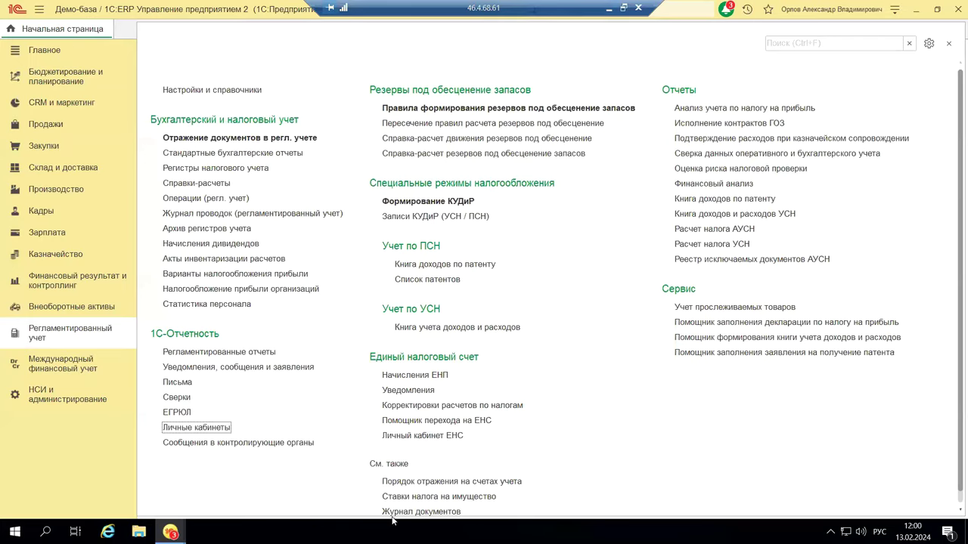
# Open the Андромеда organization card and view its accounting policy and taxes settings and its Зарплата и кадры settings.
pyautogui.click(51, 399)
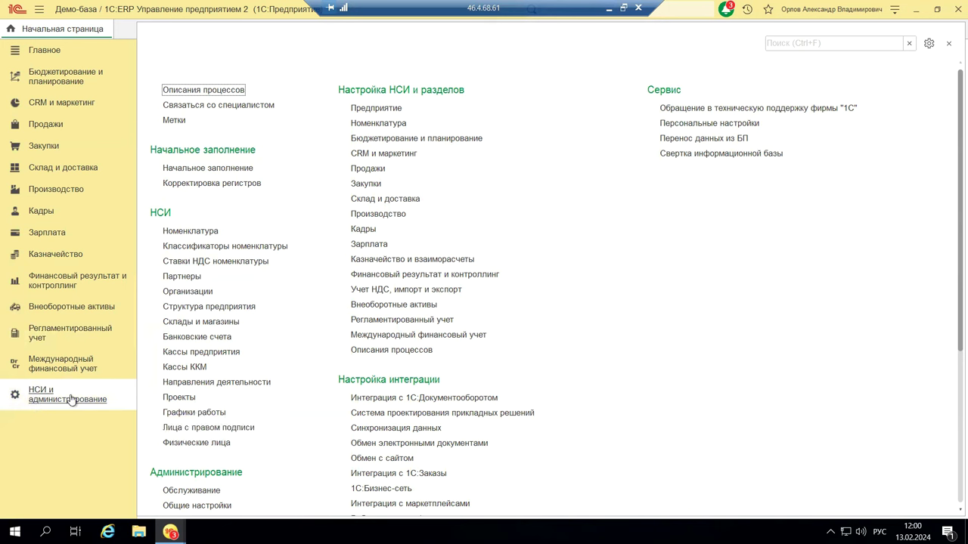
pyautogui.click(207, 293)
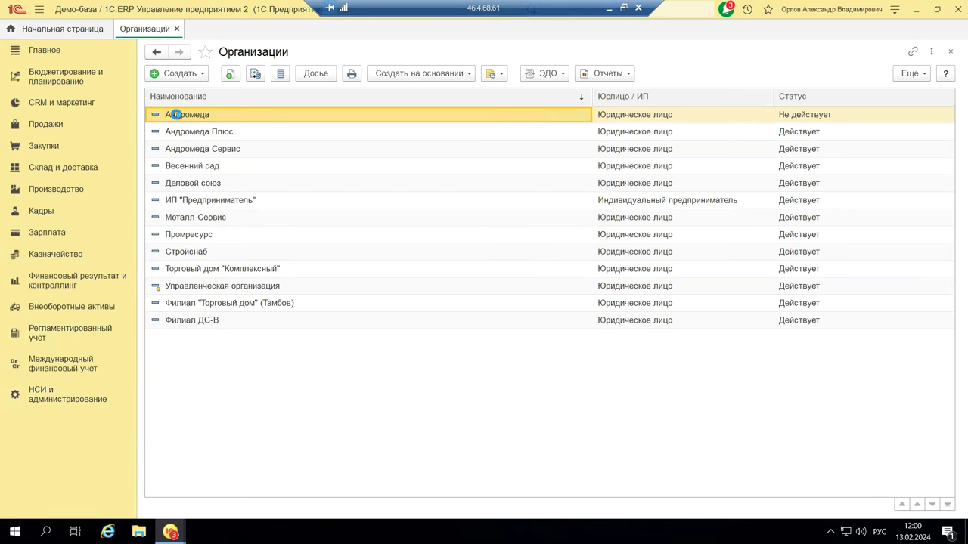
pyautogui.press('Return')
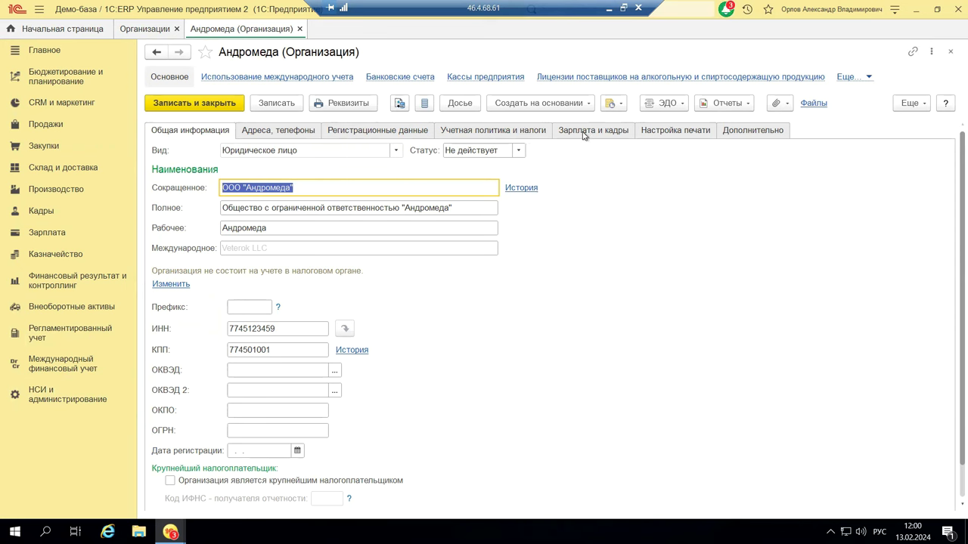
pyautogui.click(517, 132)
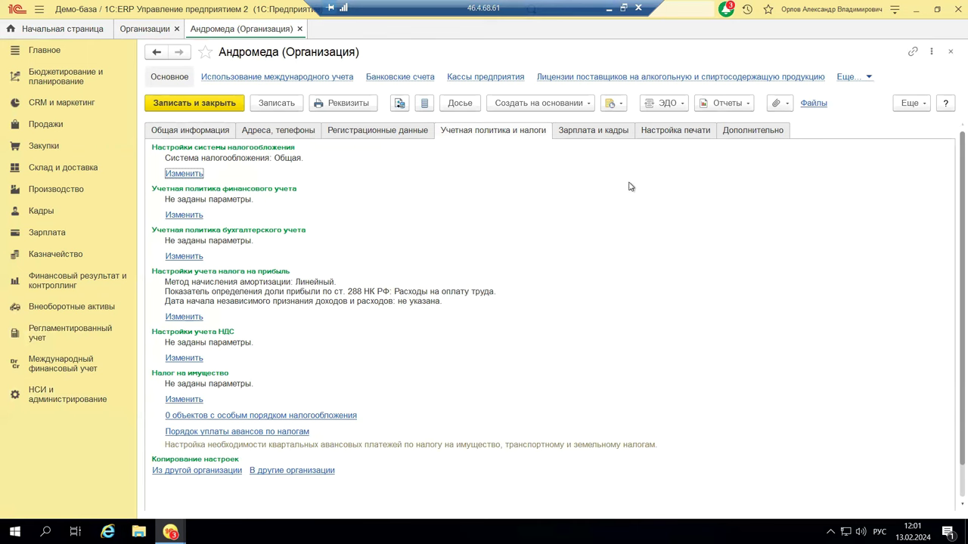
pyautogui.click(590, 132)
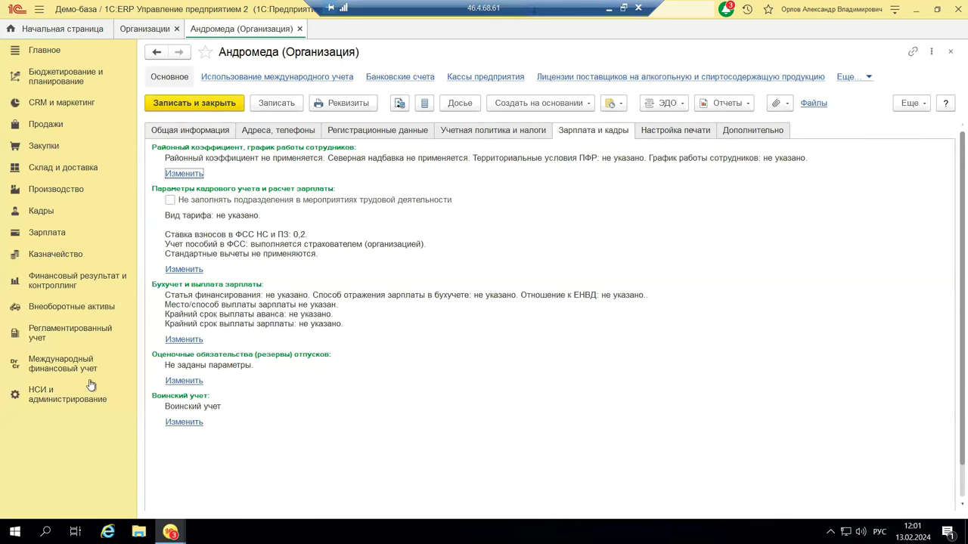
# Review the Воинский учет options in the Кадровый учет settings of НСИ и администрирование, and close the settings.
pyautogui.click(64, 401)
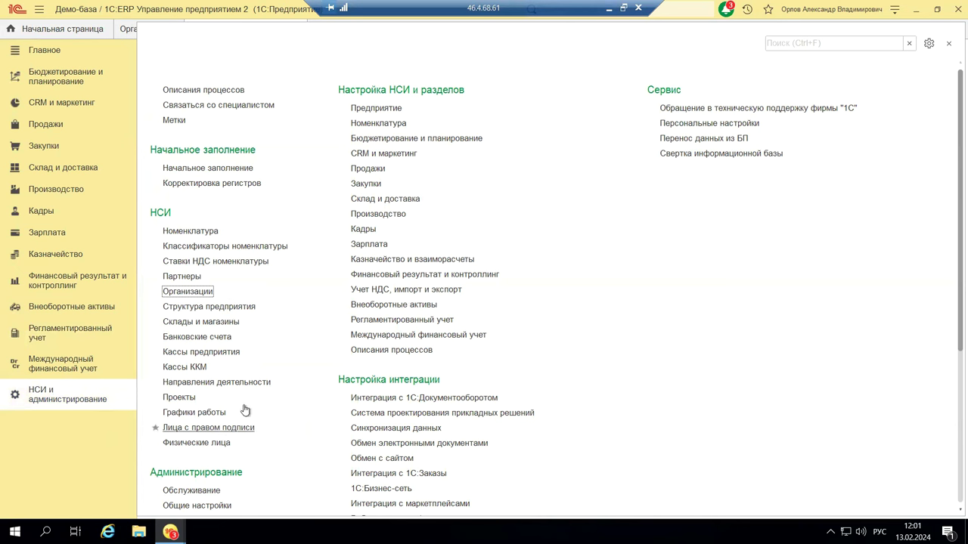
pyautogui.click(98, 399)
pyautogui.click(364, 231)
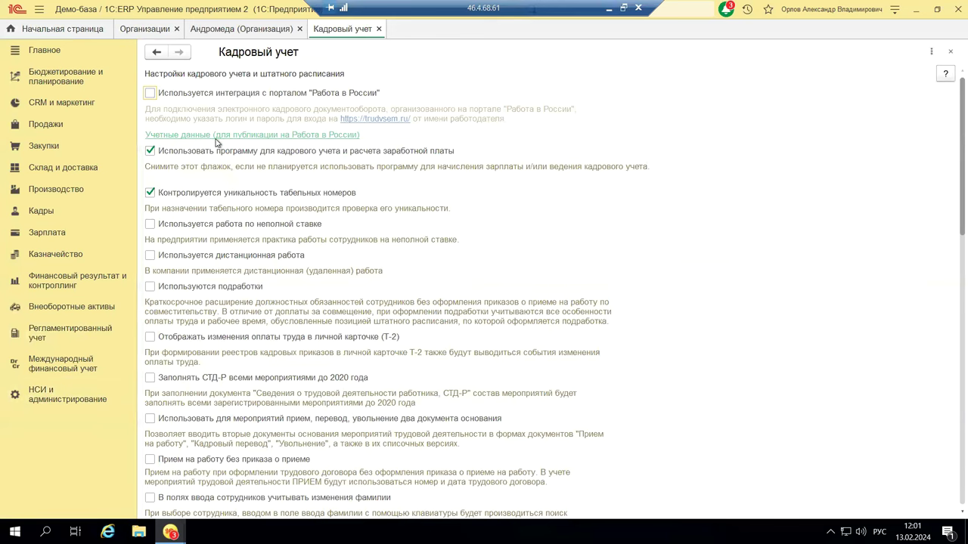
pyautogui.scroll(-2, 217, 145)
pyautogui.scroll(-2, 217, 145)
pyautogui.scroll(-3, 217, 144)
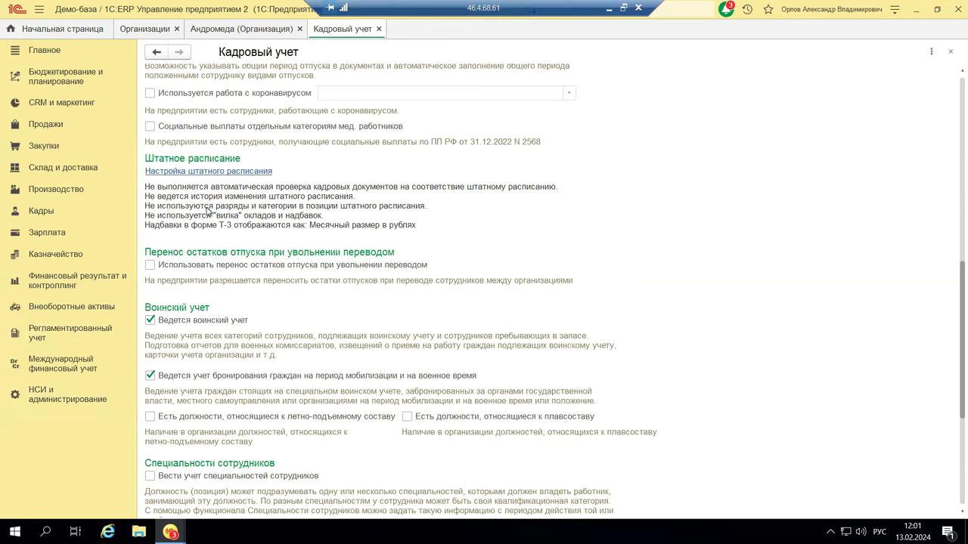
pyautogui.scroll(-2, 210, 213)
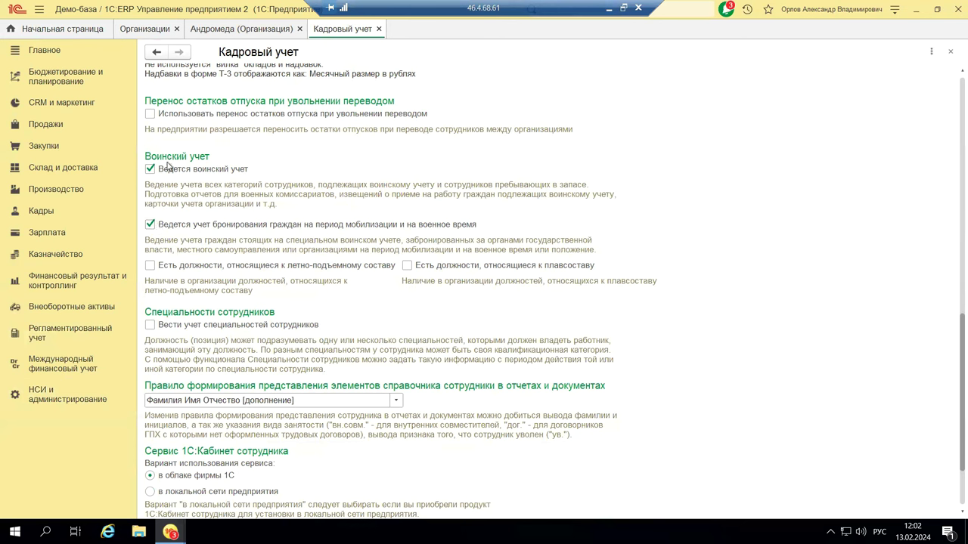
pyautogui.click(950, 52)
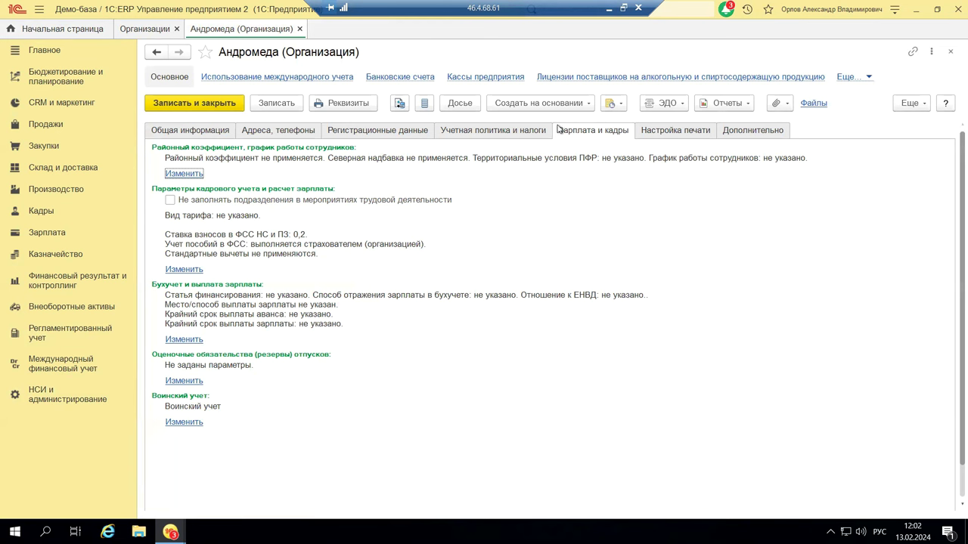
# View the Воинский учет form of the Андромеда organization, and close the form and the organization card.
pyautogui.click(172, 422)
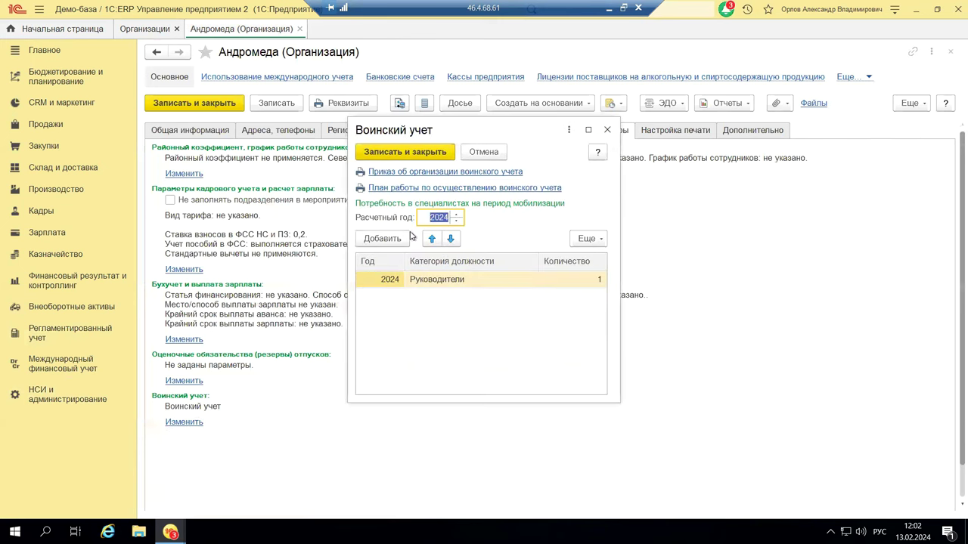
pyautogui.click(608, 130)
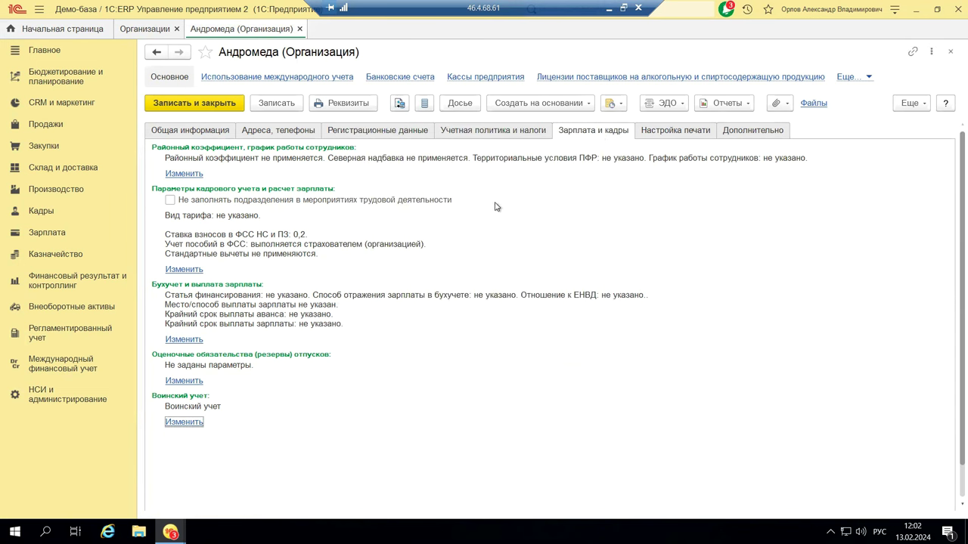
pyautogui.click(951, 52)
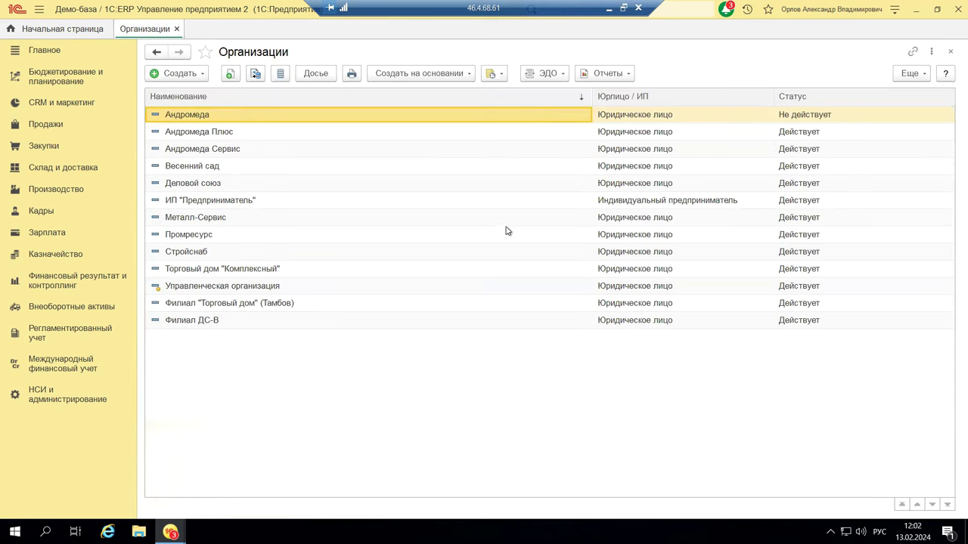
# Open the Сверка карточек воинского учета list from the Кадры section, look it over, and close it.
pyautogui.click(42, 214)
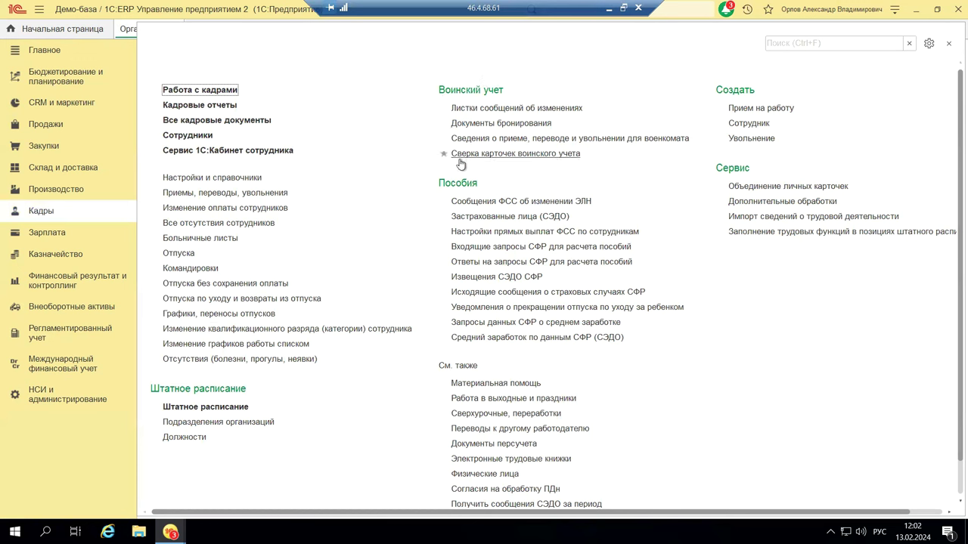
pyautogui.click(575, 155)
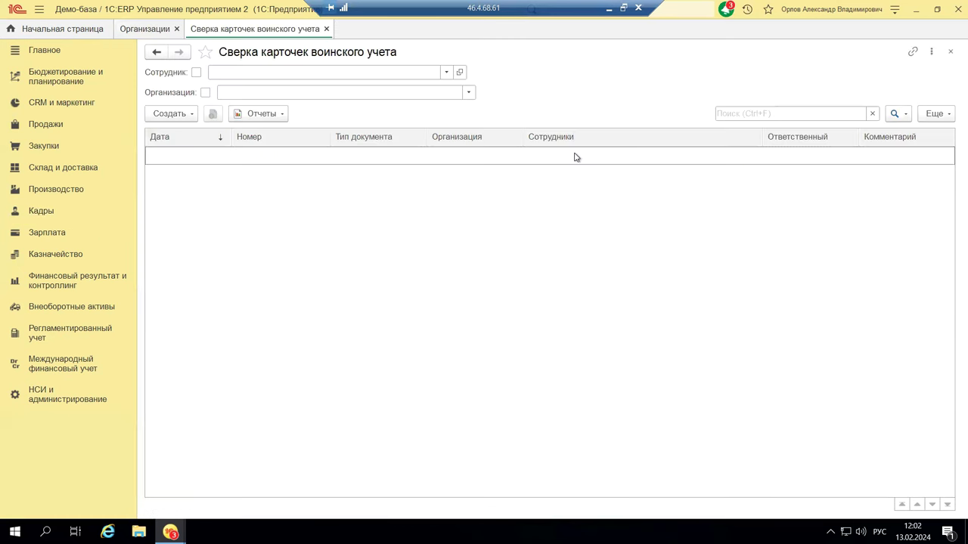
pyautogui.click(950, 52)
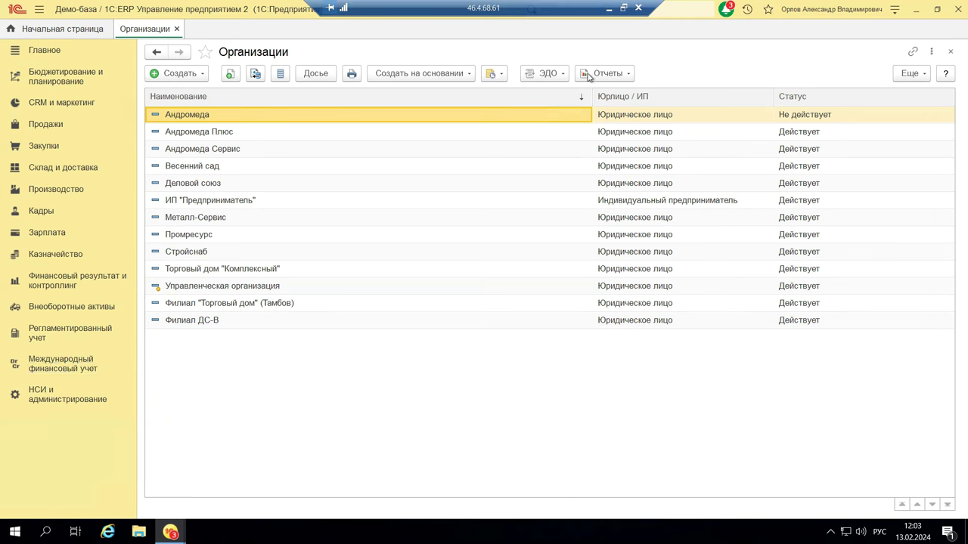
# Switch to PowerPoint and show slide 23 on informing the military commissariat and the related fines.
pyautogui.click(608, 13)
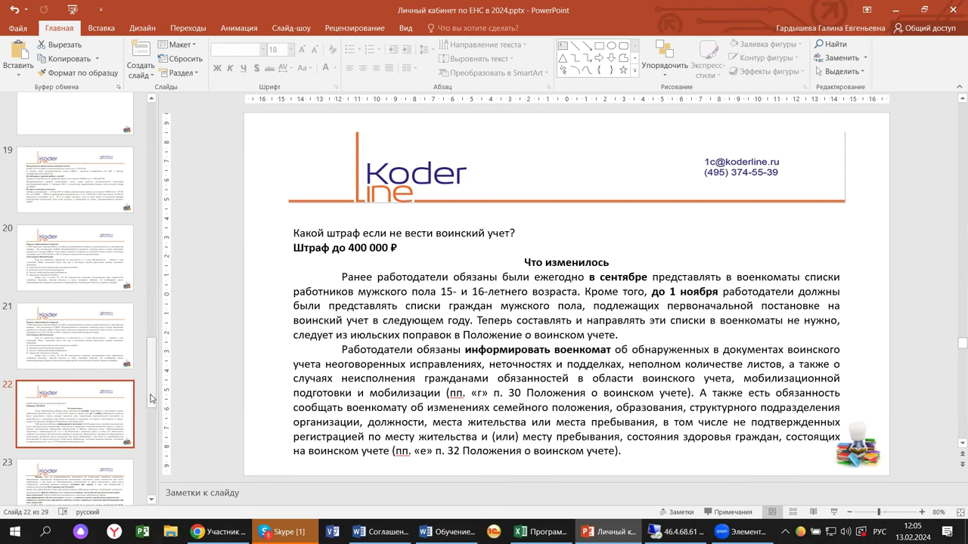
pyautogui.moveTo(151, 396); pyautogui.dragTo(150, 443)
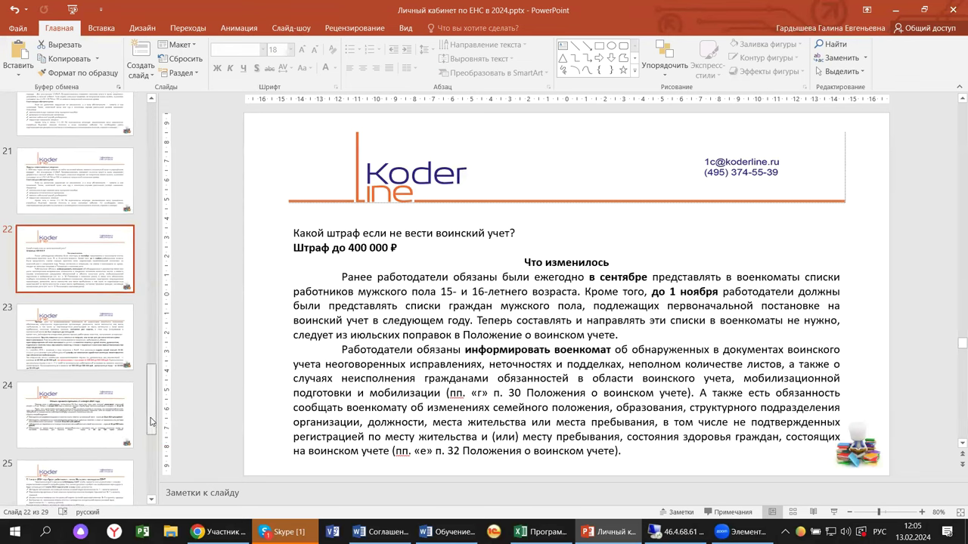
pyautogui.click(88, 341)
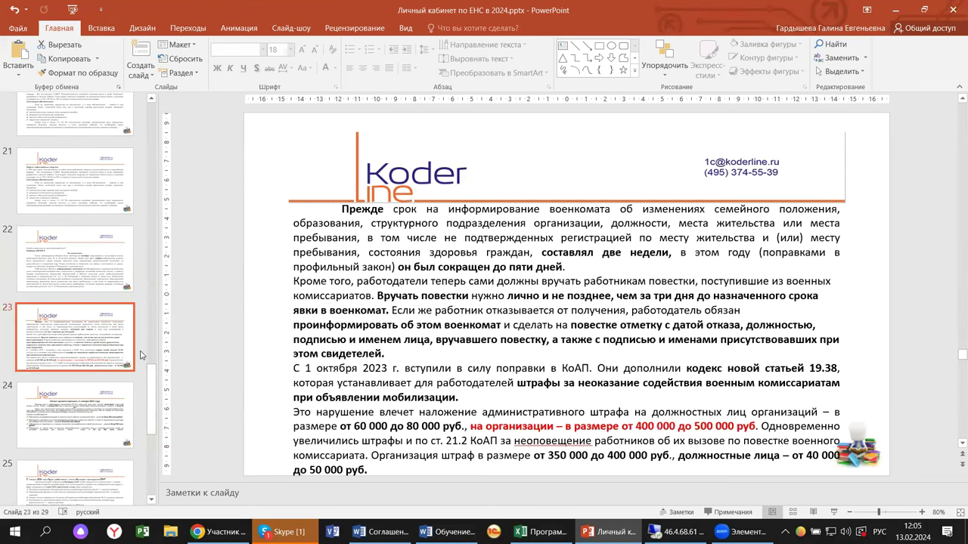